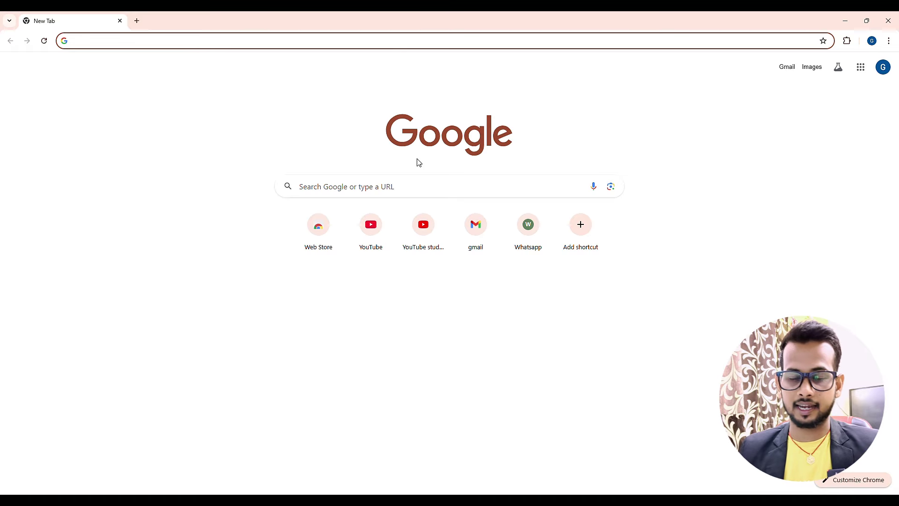
Open YouTube, go to the channel's YouTube Studio dashboard and check the current subscriber count.
click(380, 226)
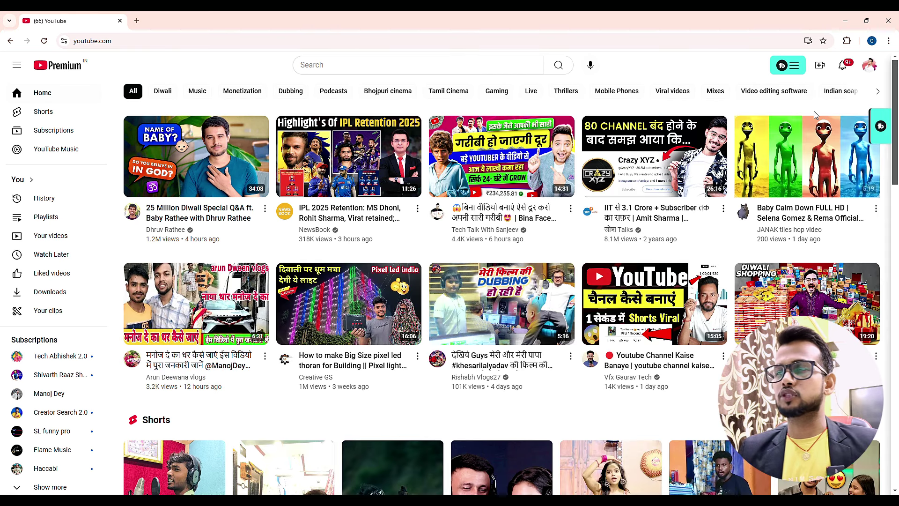
click(871, 64)
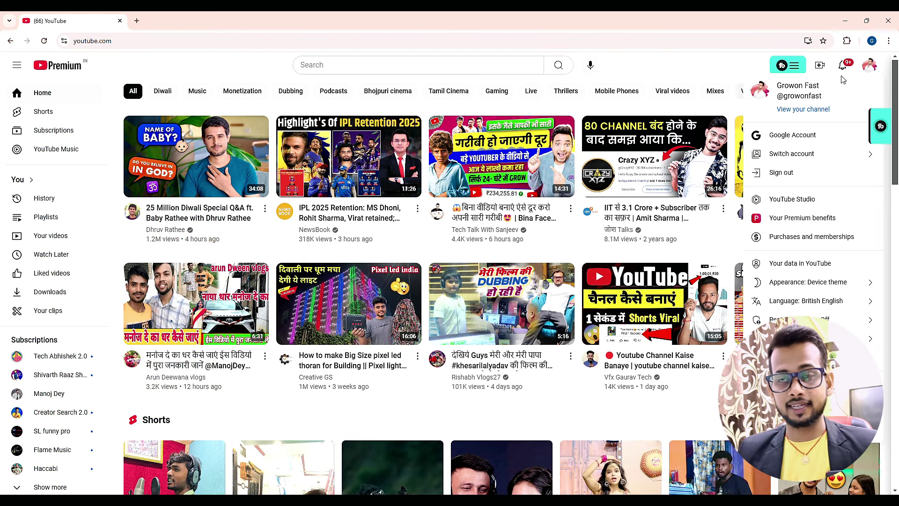
click(792, 200)
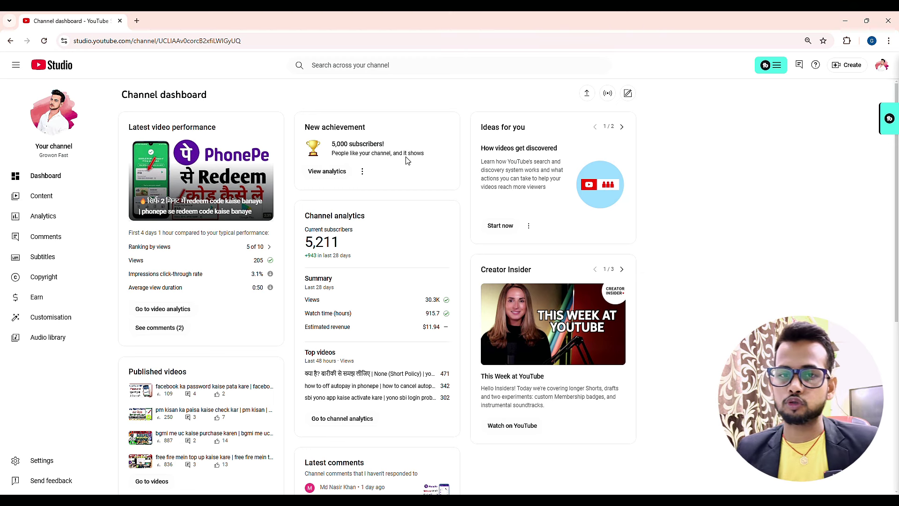
drag(306, 241, 340, 248)
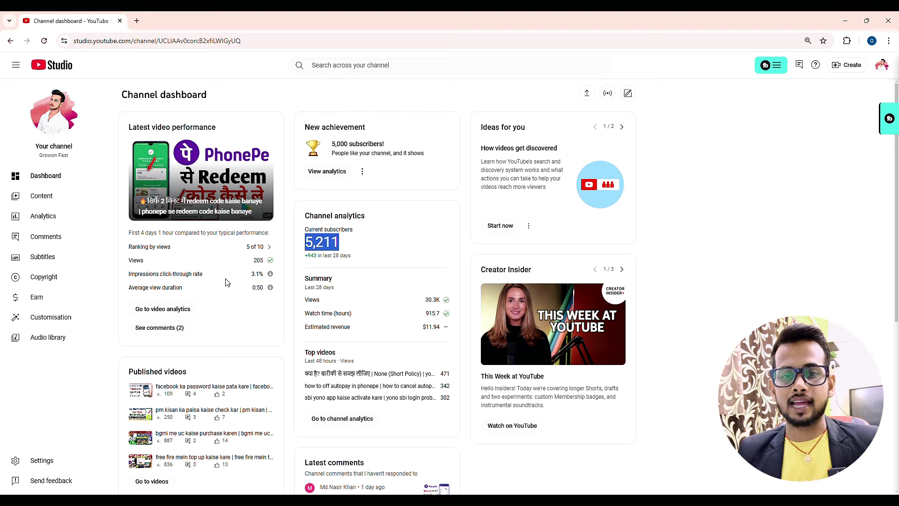
Look through the channel's list of uploaded videos and return to the channel dashboard.
click(43, 196)
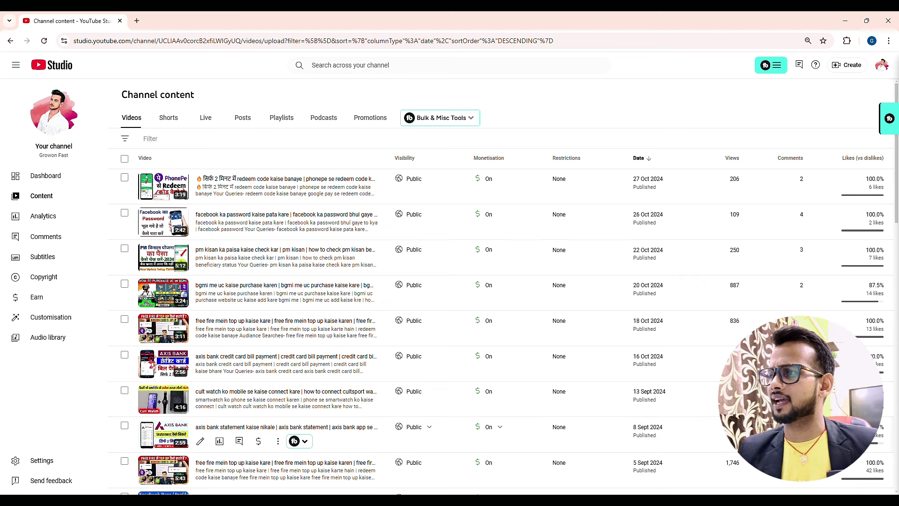
scroll(649, 396, down, 2)
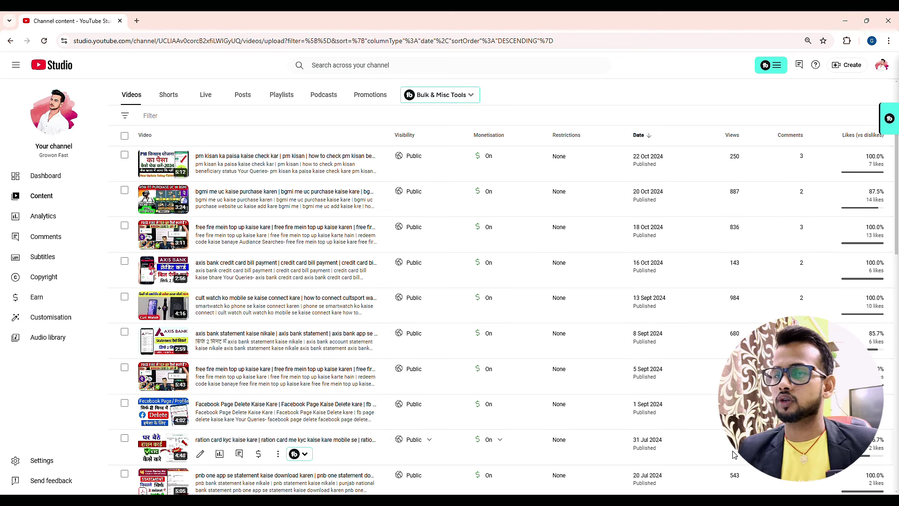
scroll(648, 396, up, 2)
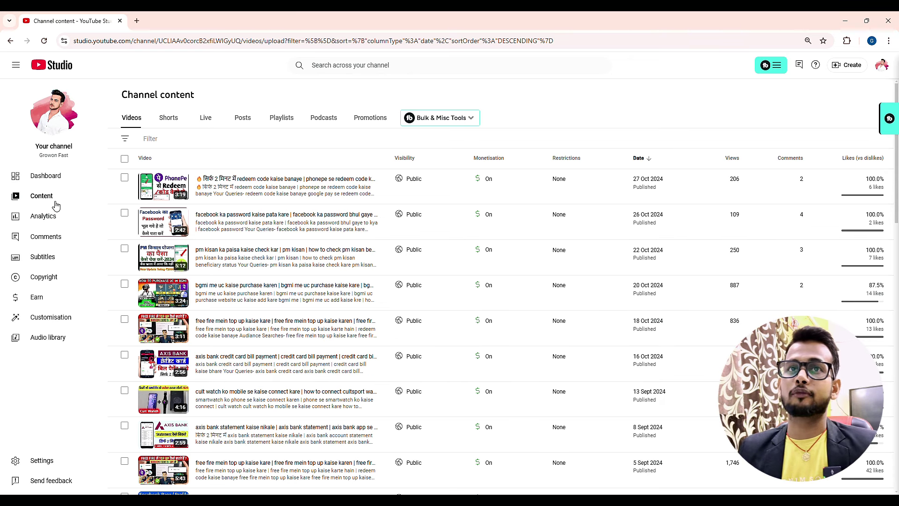
click(45, 177)
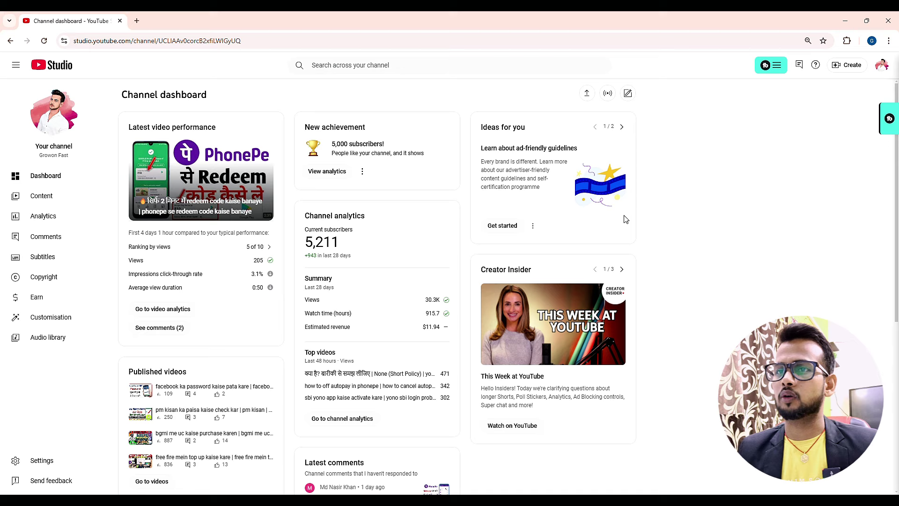
Set the default currency in the general settings to INR – Indian Rupee and save.
click(17, 462)
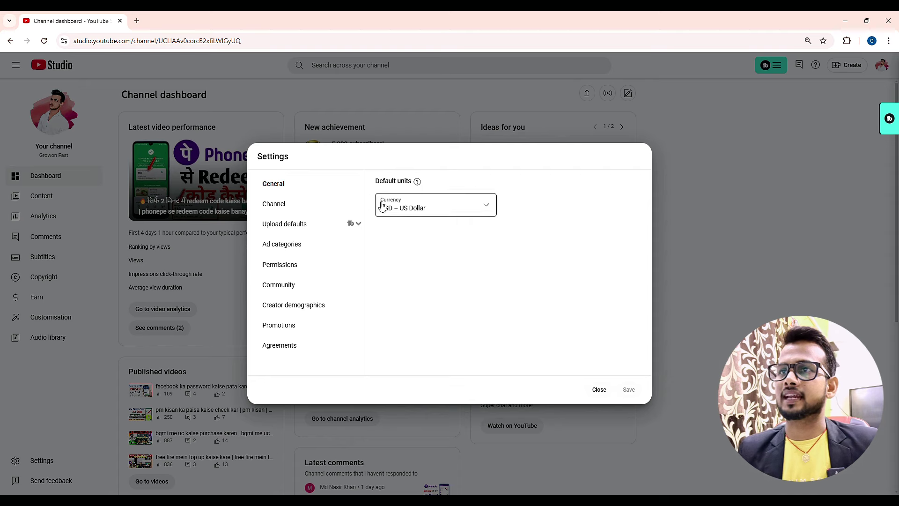
click(444, 215)
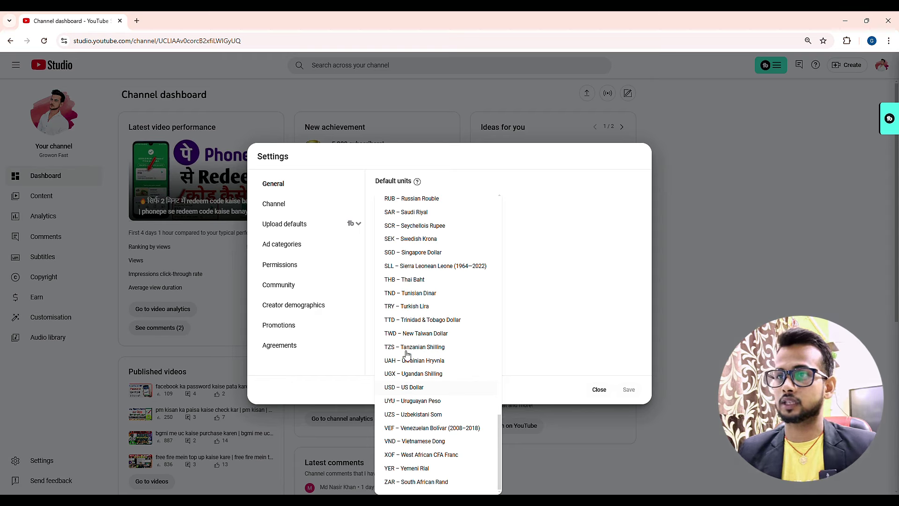
scroll(411, 349, up, 5)
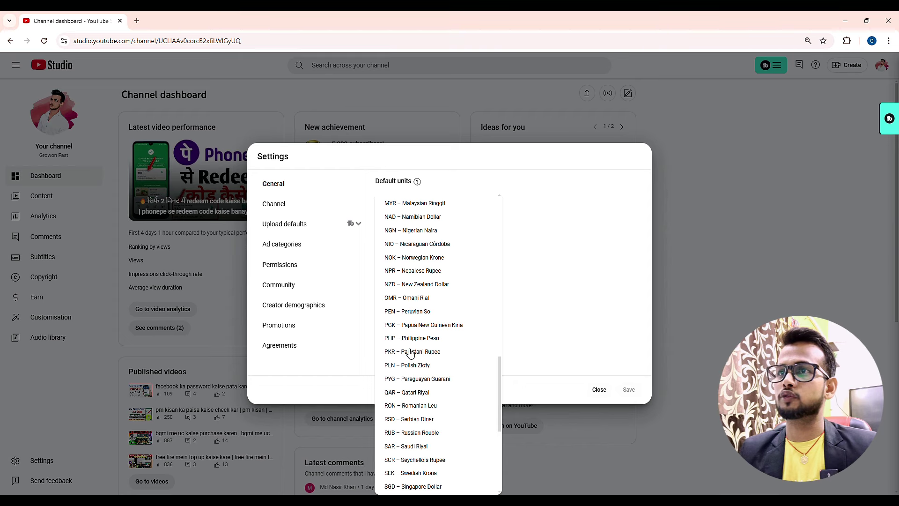
scroll(402, 423, up, 4)
scroll(407, 290, up, 3)
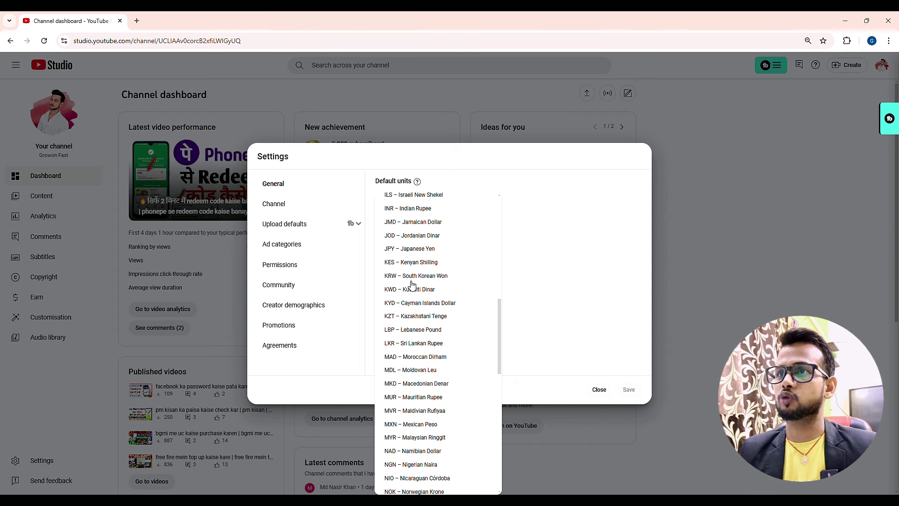
click(403, 255)
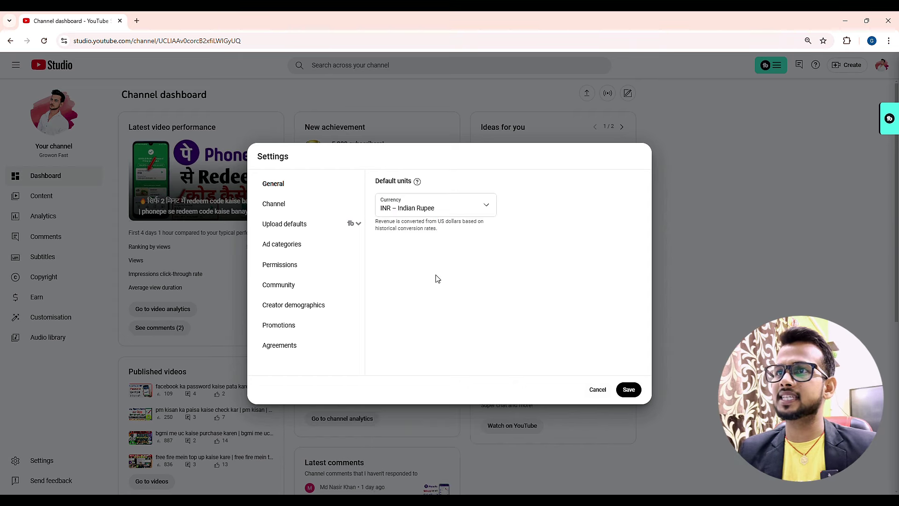
click(629, 390)
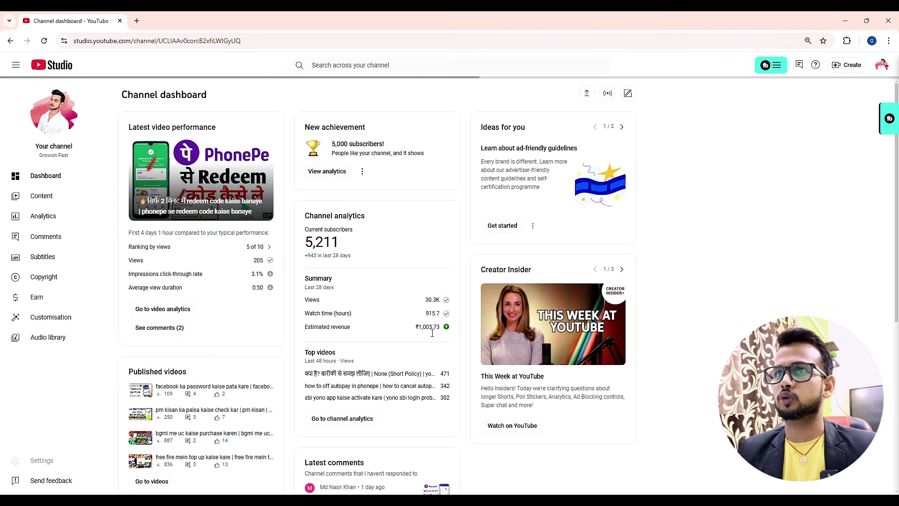
Check the estimated revenue for the last 28 days in the channel analytics summary.
double_click(430, 327)
click(426, 333)
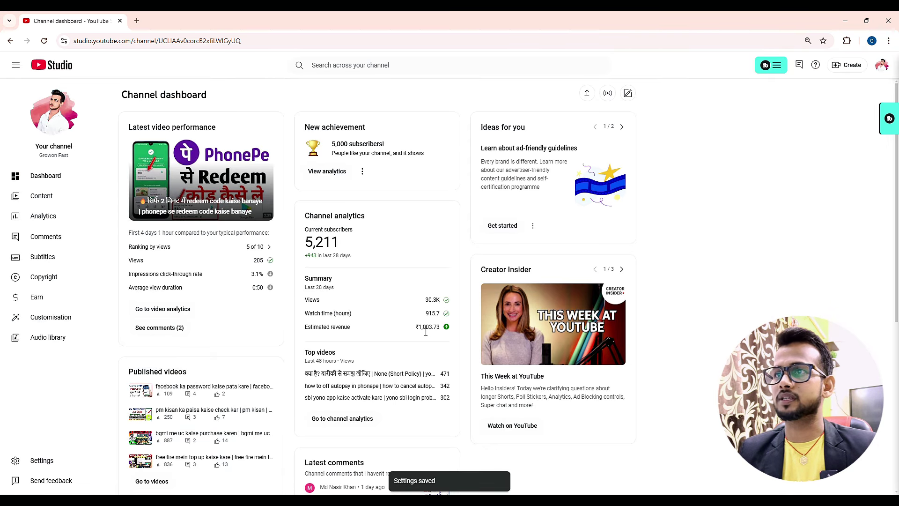
drag(416, 328, 446, 328)
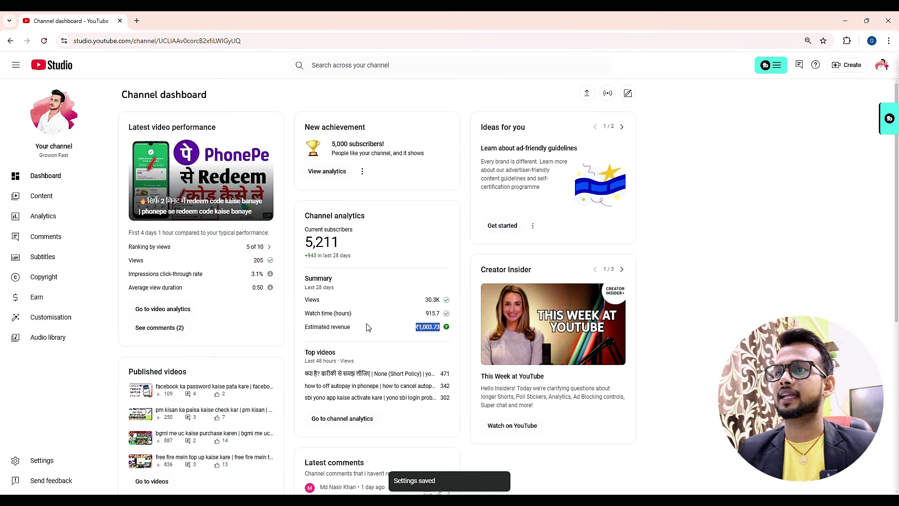
drag(365, 327, 442, 338)
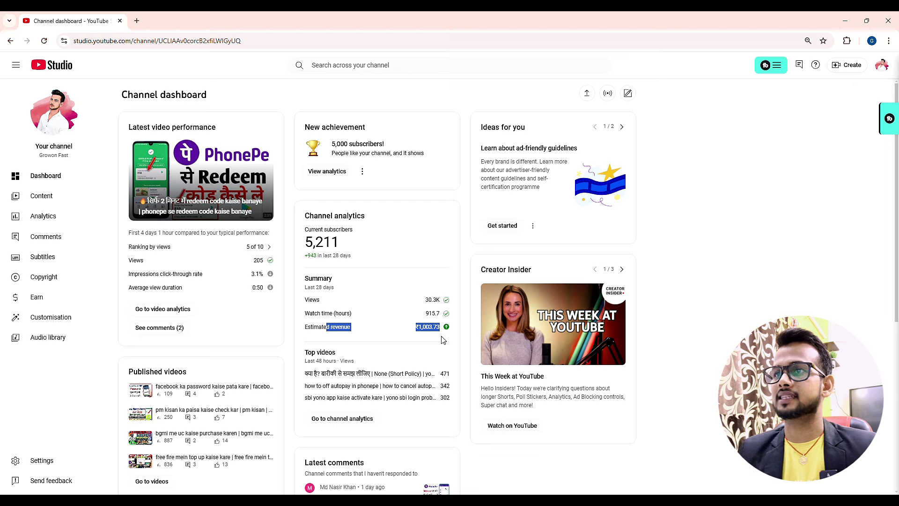
click(443, 339)
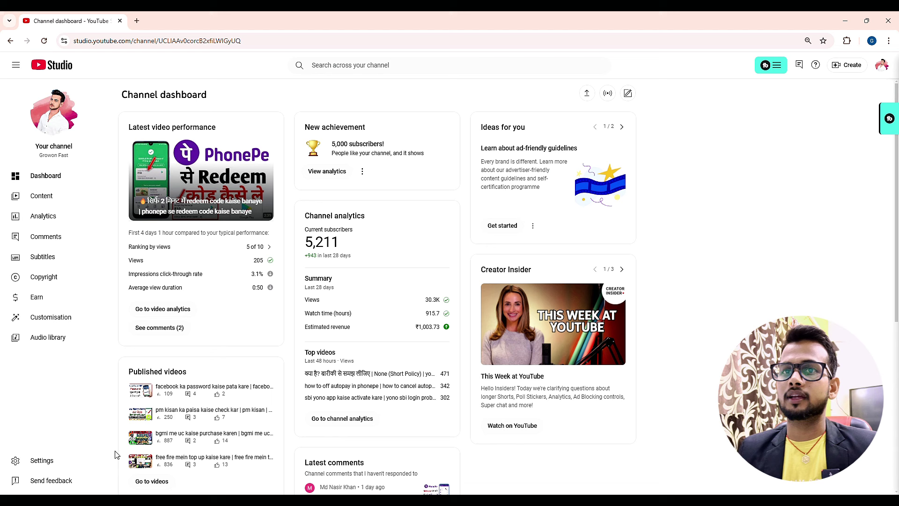
Open the channel's basic info settings and examine the keywords that are variants of the channel name.
click(21, 463)
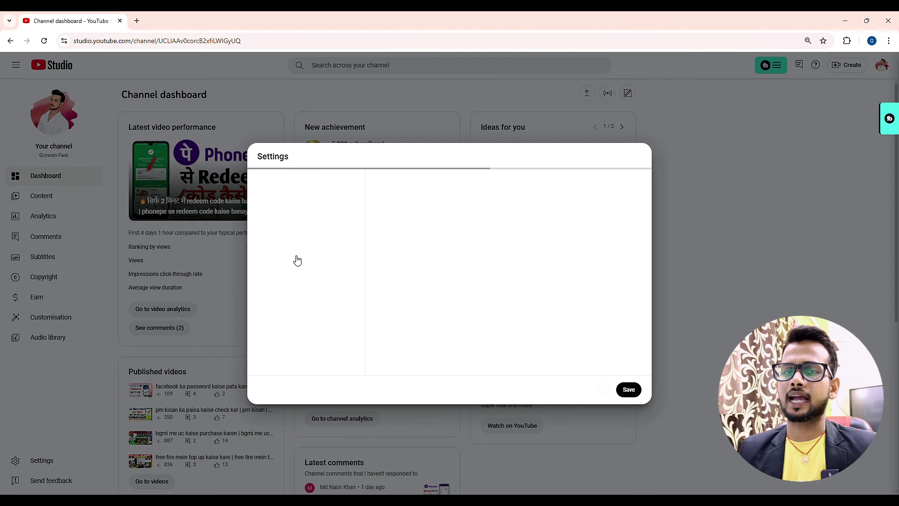
click(281, 205)
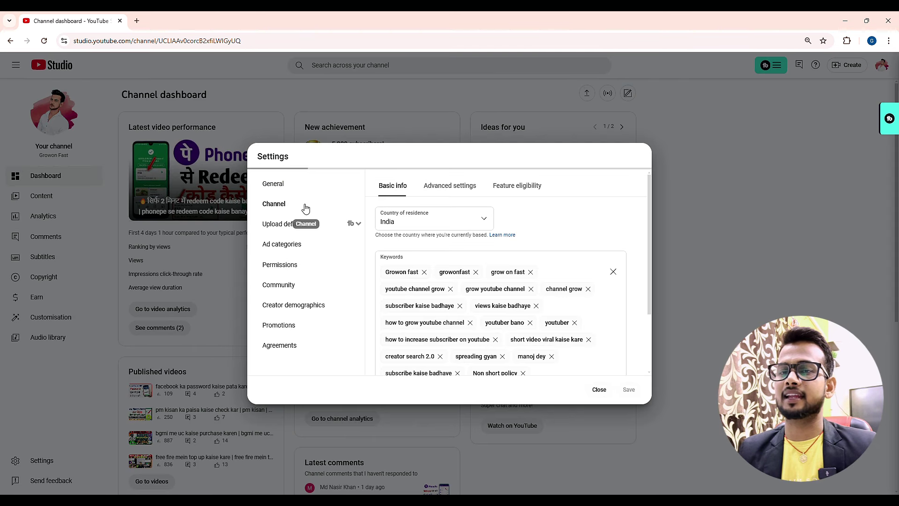
scroll(515, 271, down, 1)
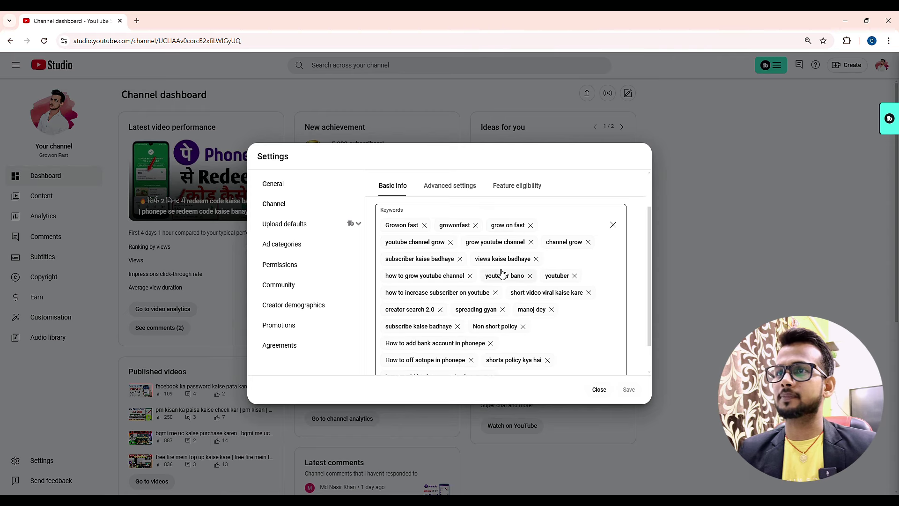
drag(379, 213, 411, 218)
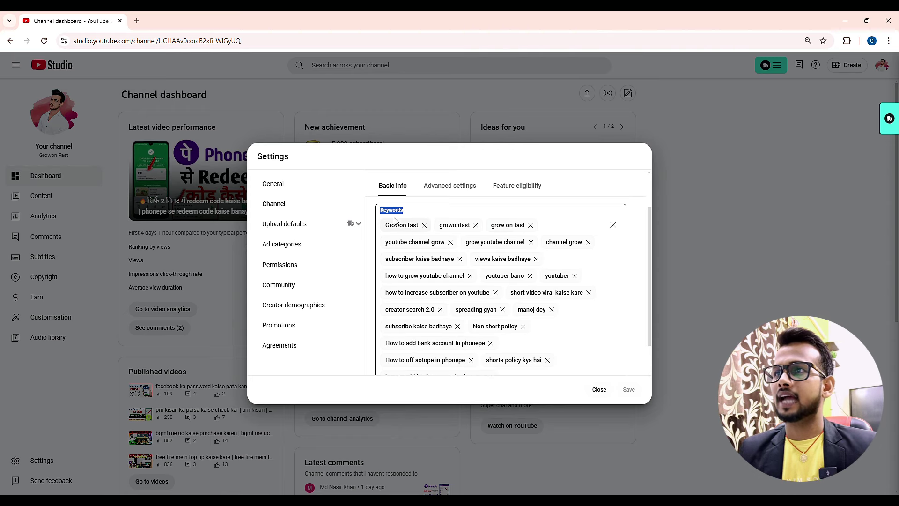
drag(387, 225, 533, 230)
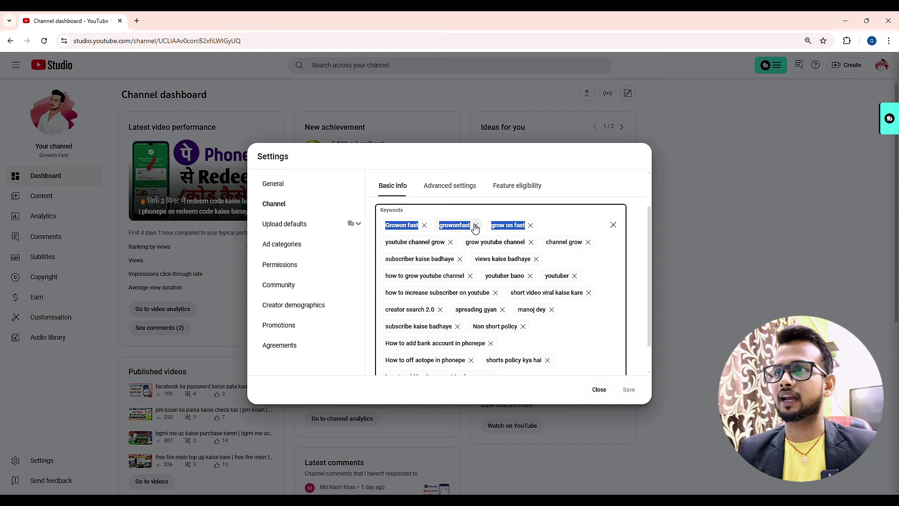
click(491, 216)
Examine the topic keywords of the channel, including "Non short policy", "shorts policy kya hai" and "subscribe kaise badhaye".
drag(402, 241, 541, 349)
click(387, 245)
click(576, 335)
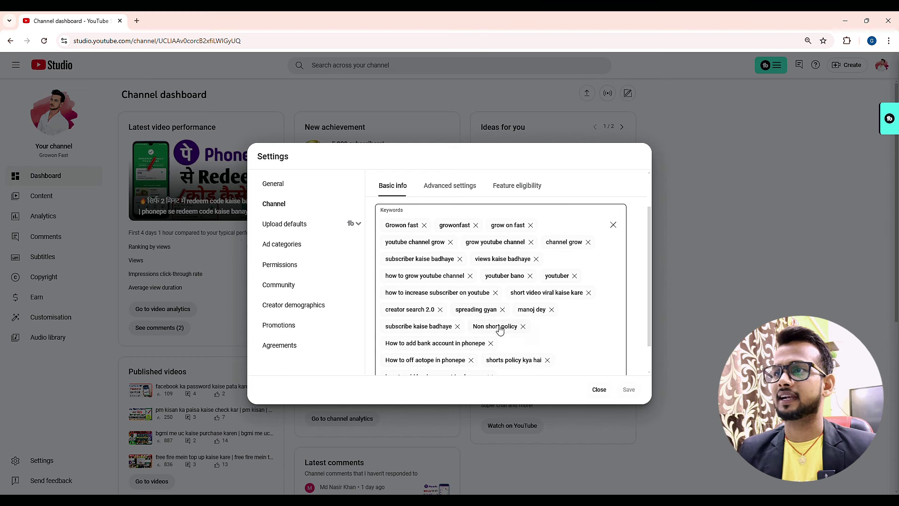
drag(473, 327, 501, 326)
drag(489, 361, 541, 364)
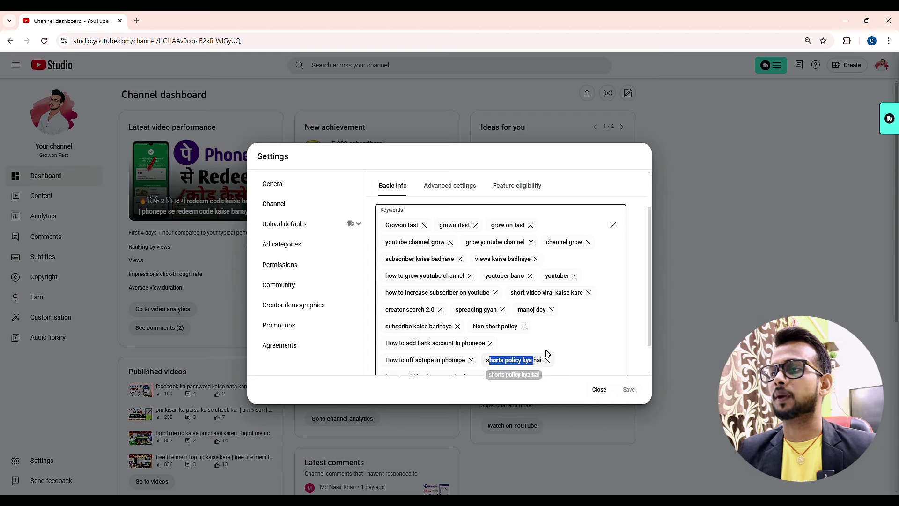
click(577, 342)
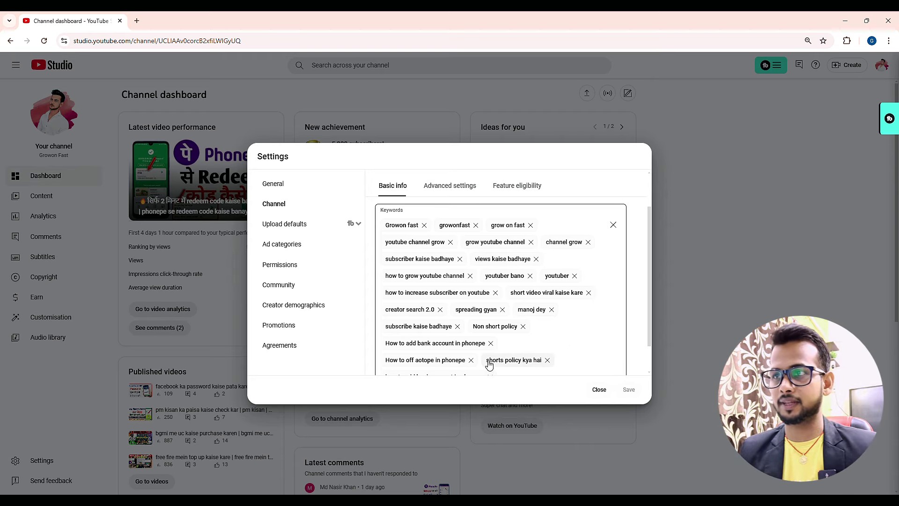
drag(487, 363, 546, 366)
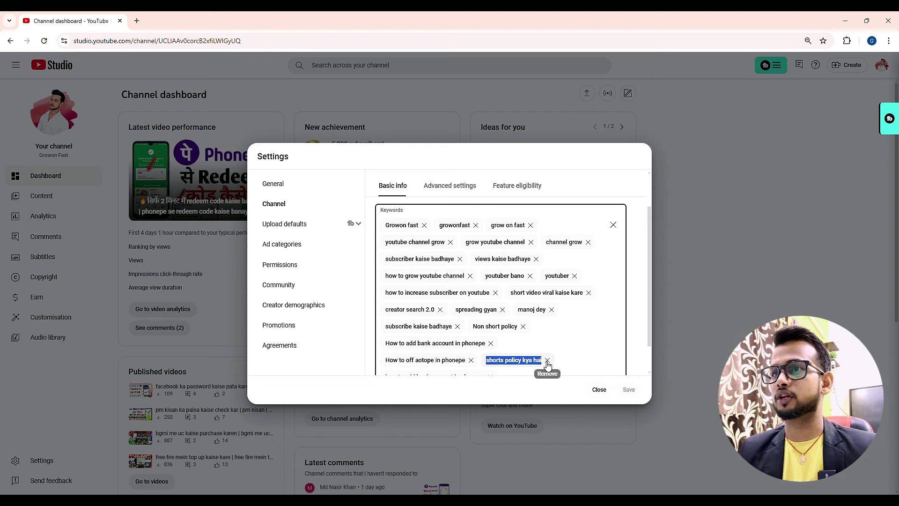
drag(387, 329, 456, 333)
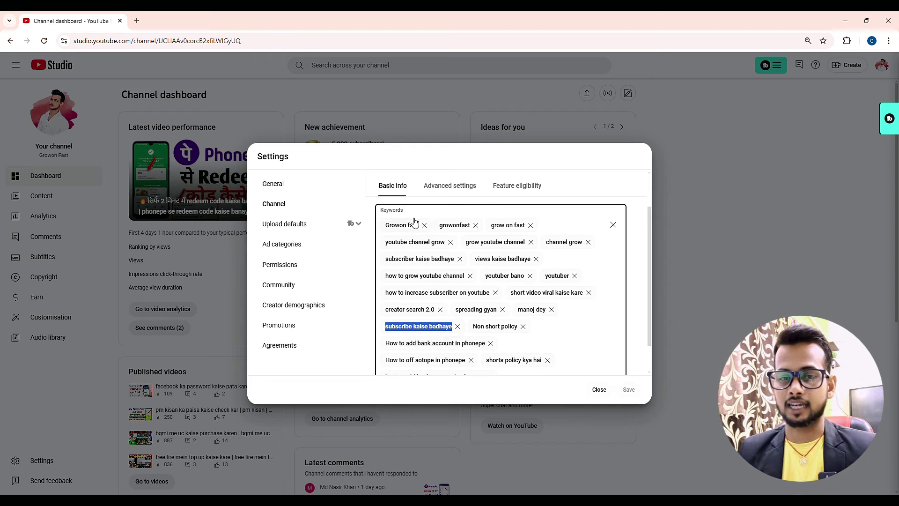
drag(381, 213, 435, 214)
click(432, 221)
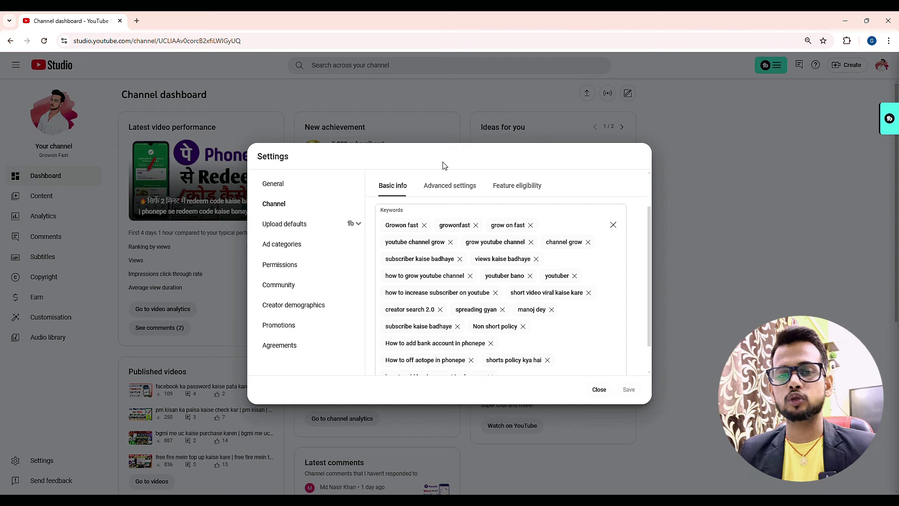
Review the channel's advanced Made for Kids setting and the status of the standard, intermediate and advanced features under feature eligibility.
click(443, 197)
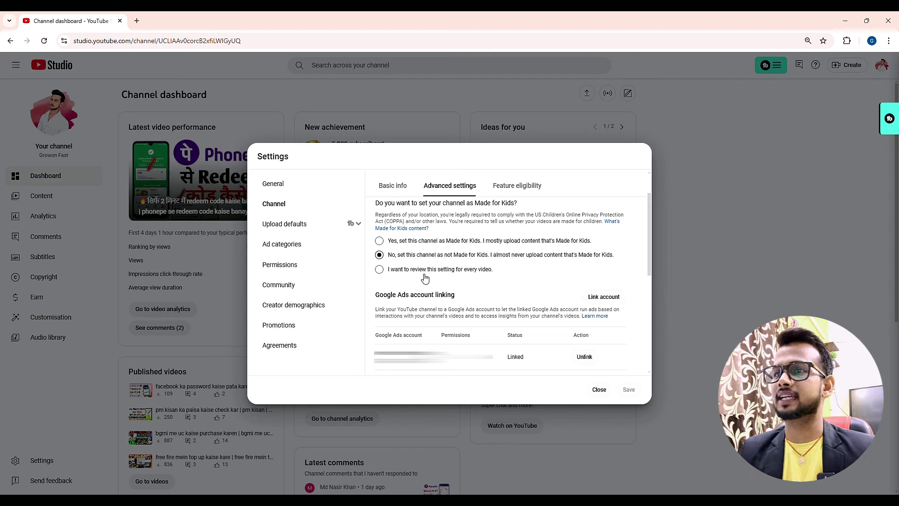
scroll(390, 343, up, 1)
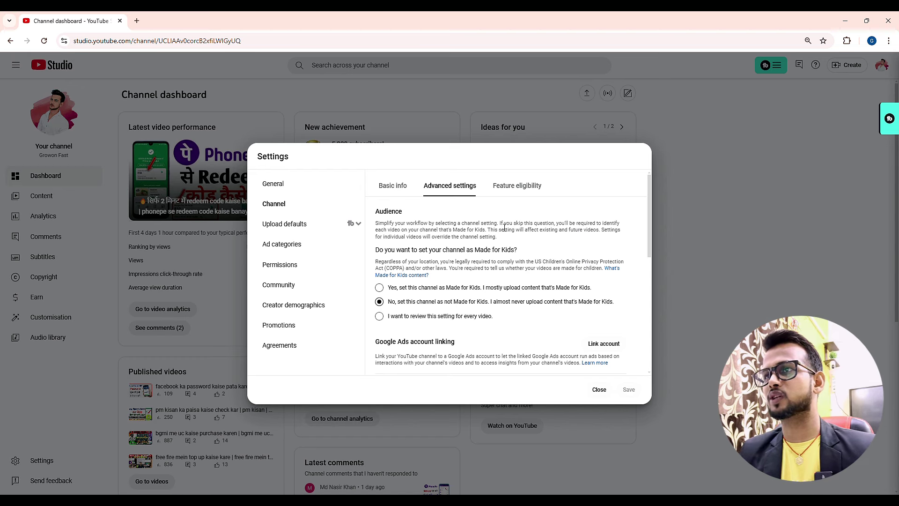
click(505, 189)
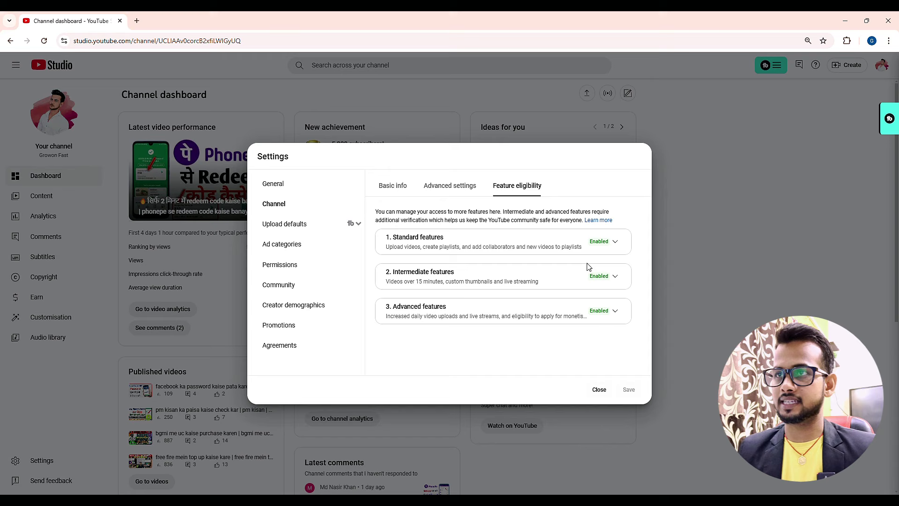
drag(586, 244, 619, 248)
drag(587, 284, 589, 312)
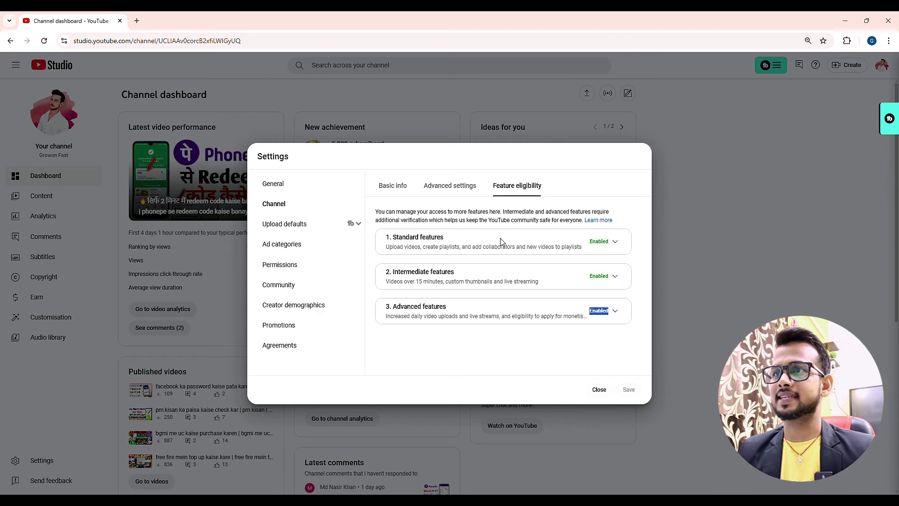
drag(589, 243, 614, 249)
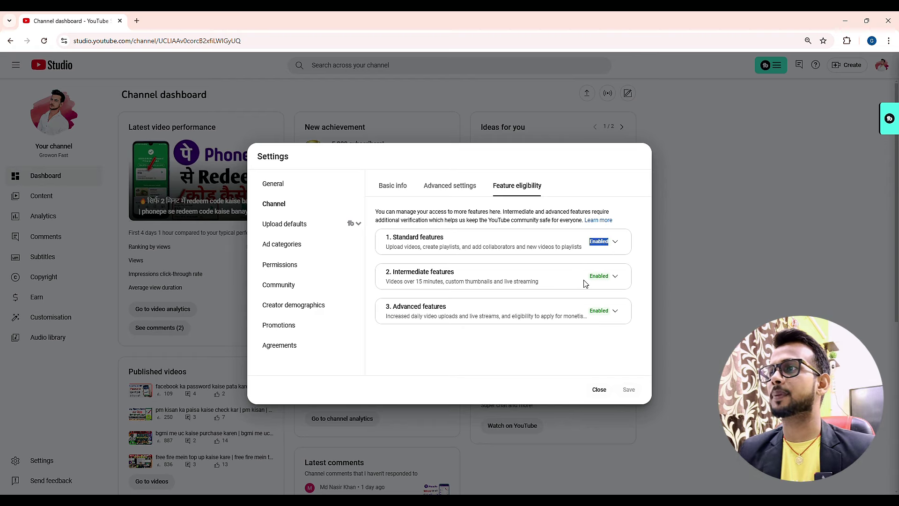
drag(585, 283, 612, 288)
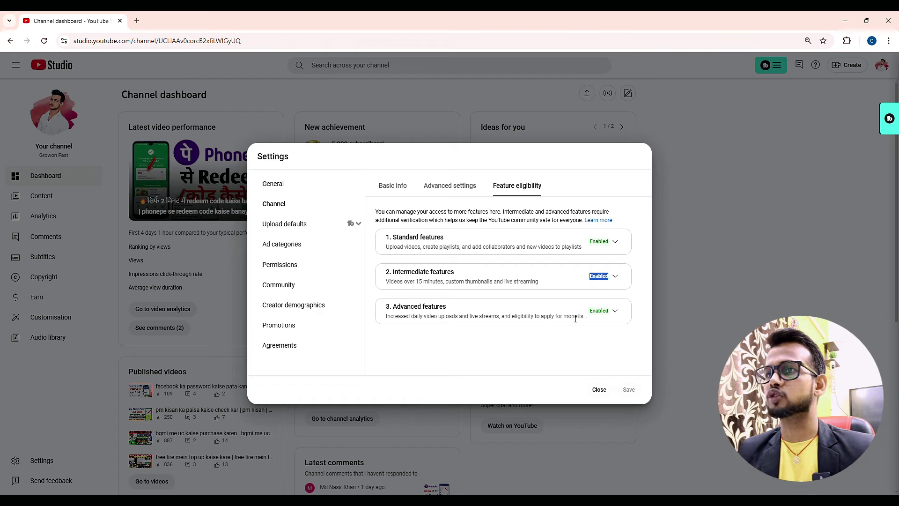
Check the status of the advanced features and compare it with the other feature levels.
drag(587, 312, 617, 316)
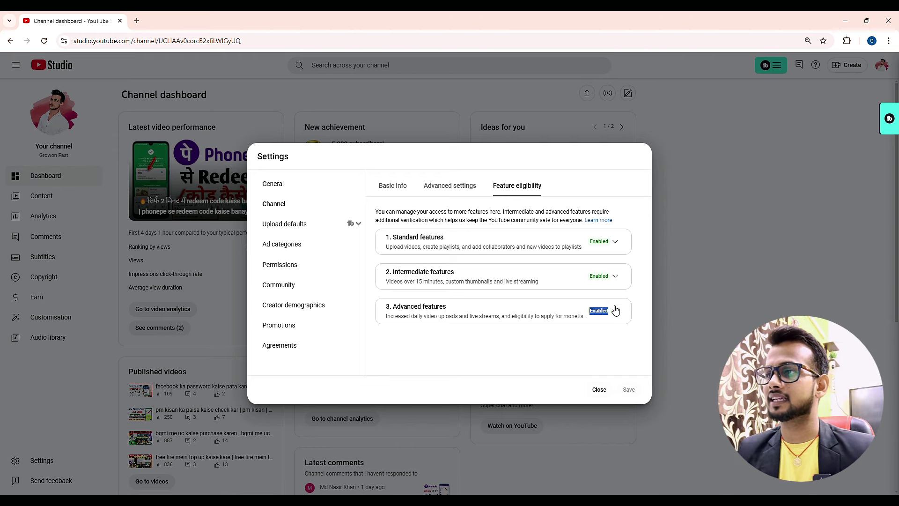
drag(589, 241, 610, 311)
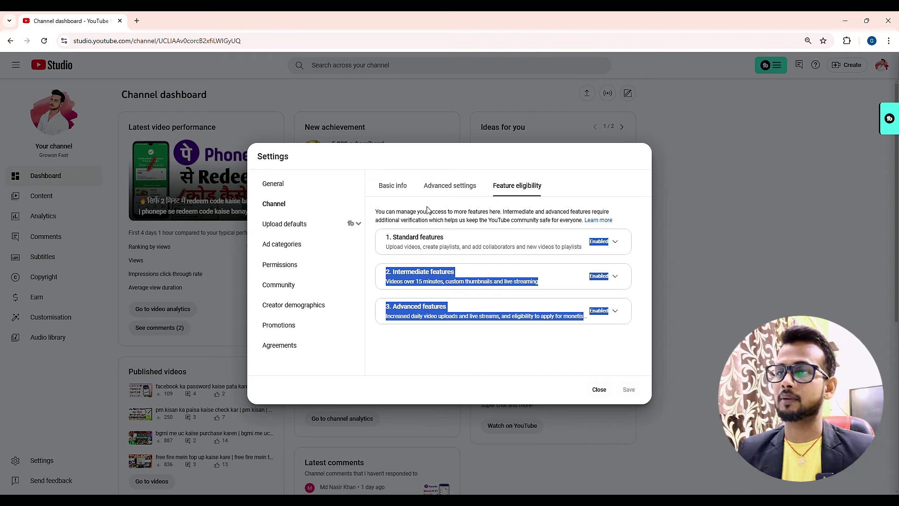
Open the basic info of the upload defaults and go through the default title and description fields.
click(298, 226)
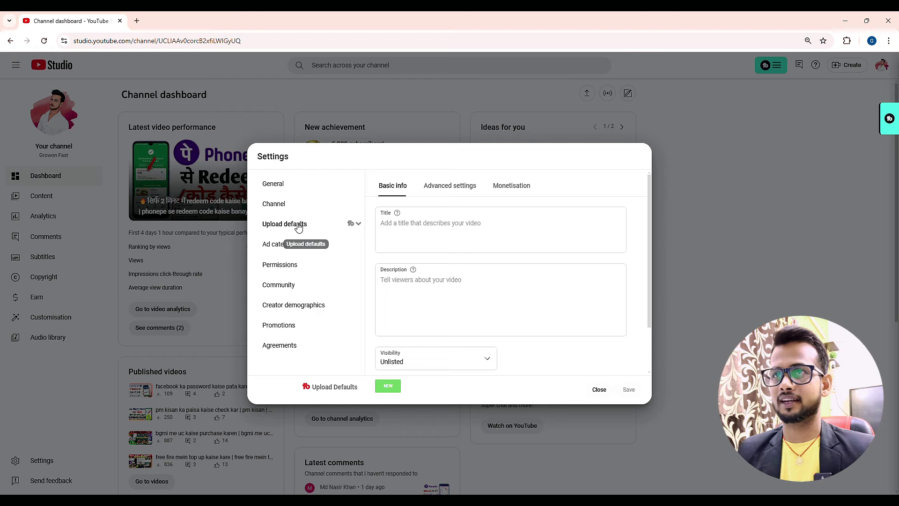
click(398, 219)
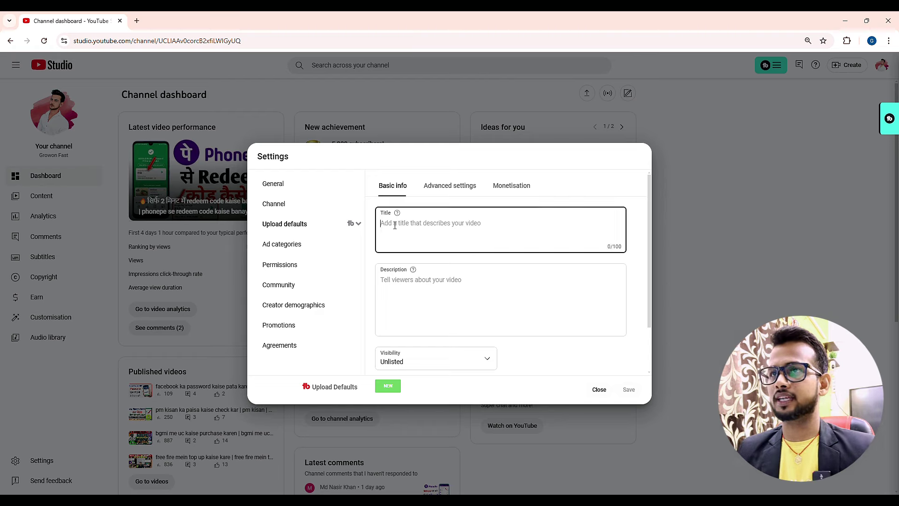
click(400, 295)
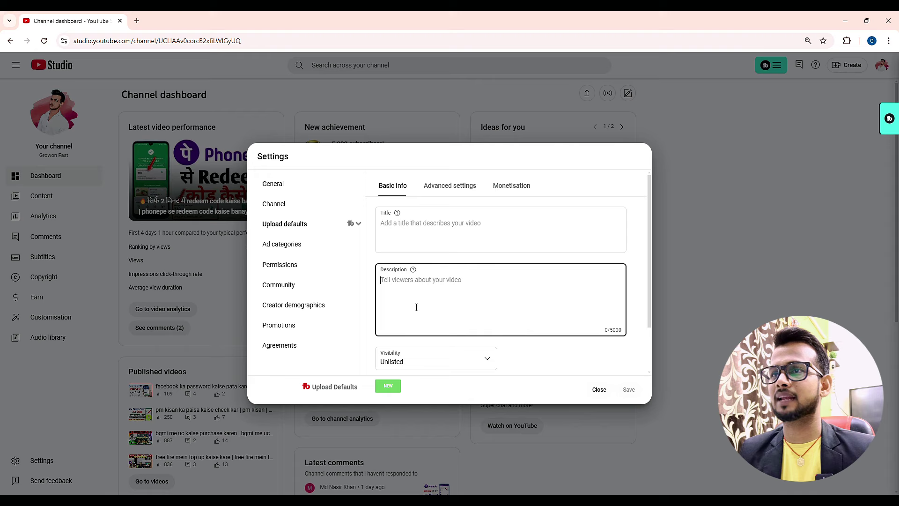
Try a sample text in the default video description and clear it again.
text(hfdgh)
key(BackSpace)
key(BackSpace)
key(BackSpace)
key(BackSpace)
key(BackSpace)
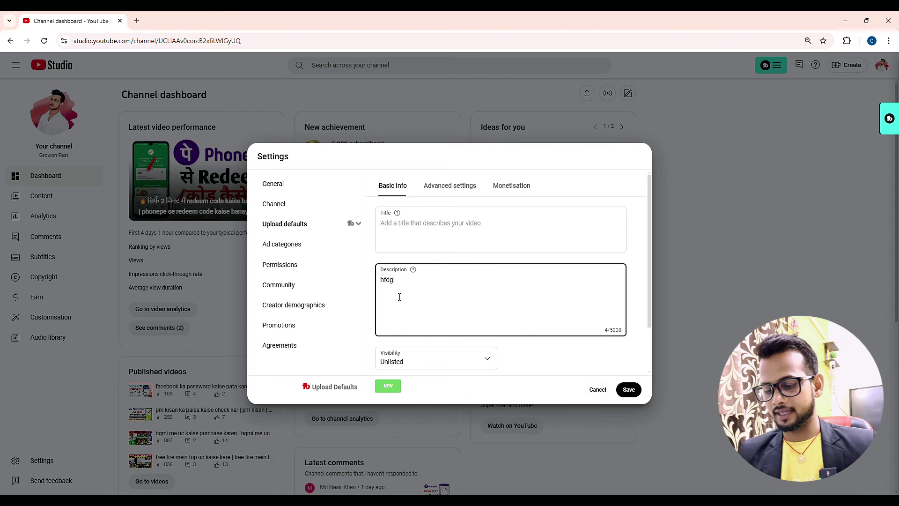
Set the default visibility for uploads to Unlisted.
scroll(414, 294, down, 1)
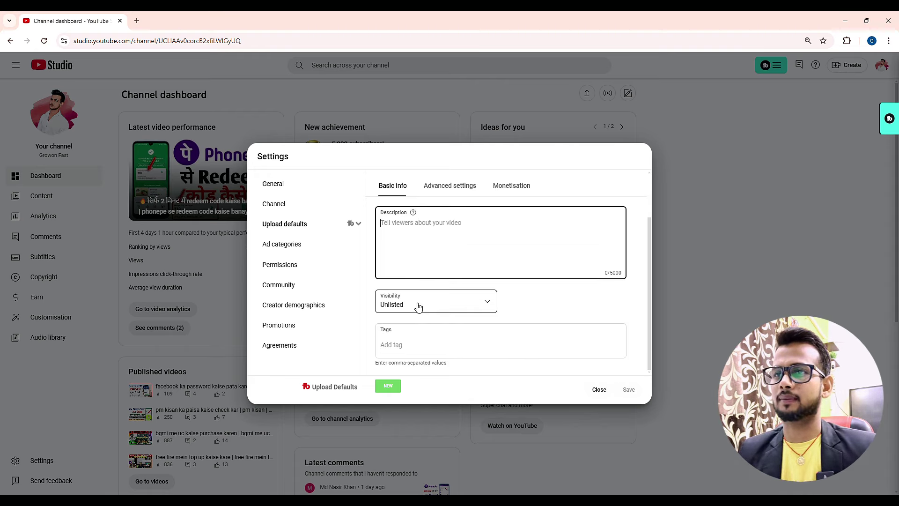
click(401, 306)
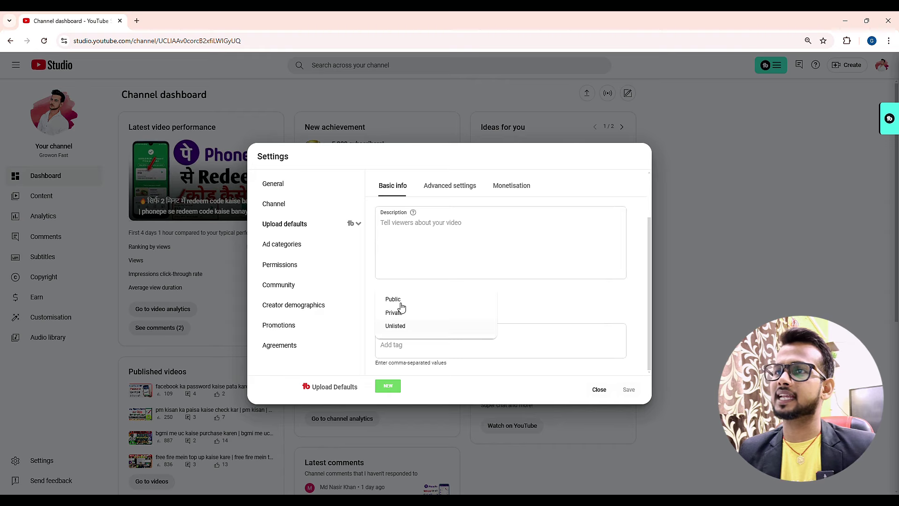
click(398, 328)
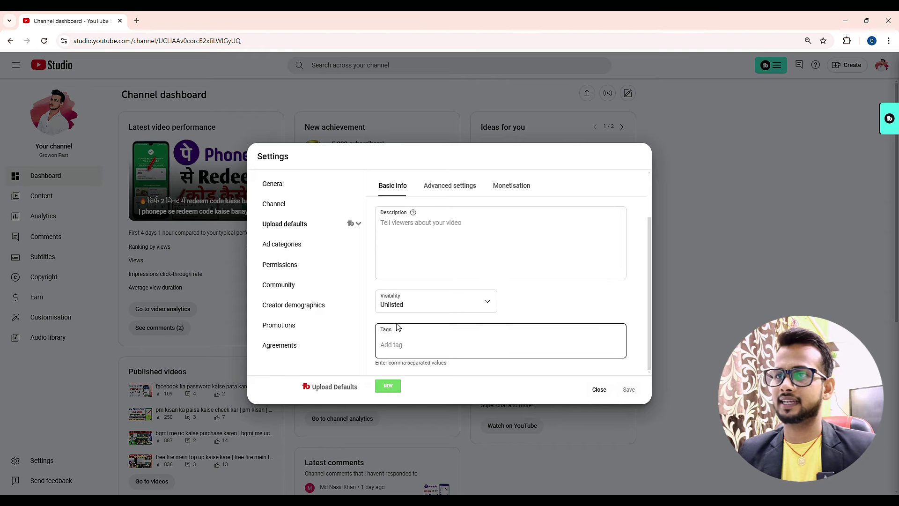
scroll(412, 321, up, 2)
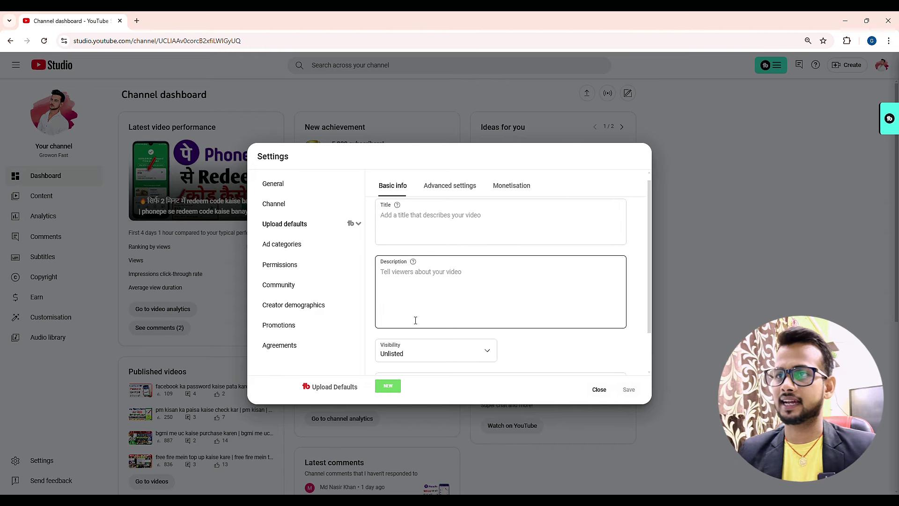
In the advanced upload defaults, try the Creative Commons – Attribution licence and set it back to Standard YouTube Licence.
click(448, 187)
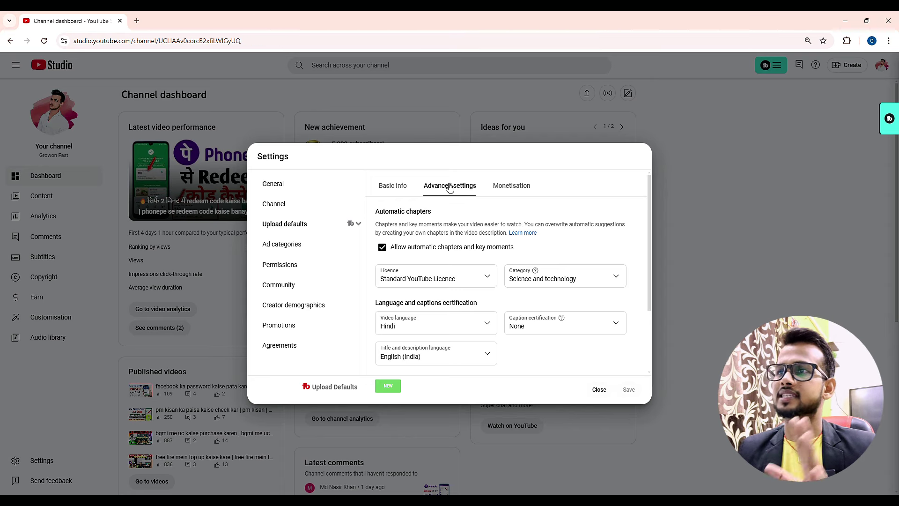
click(417, 281)
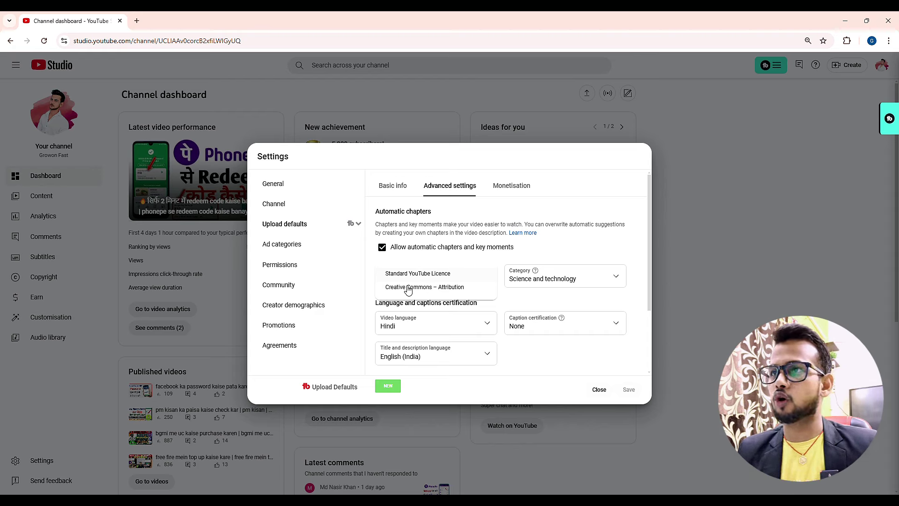
click(408, 288)
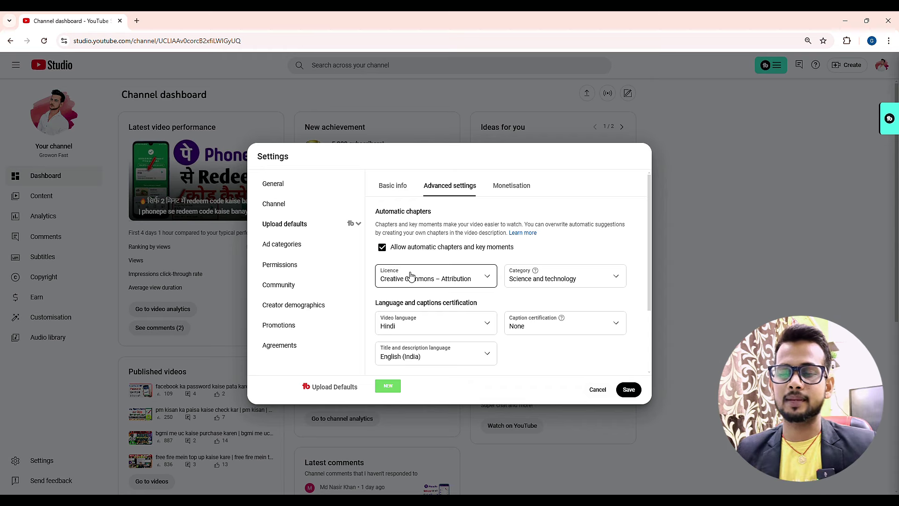
click(410, 276)
click(409, 275)
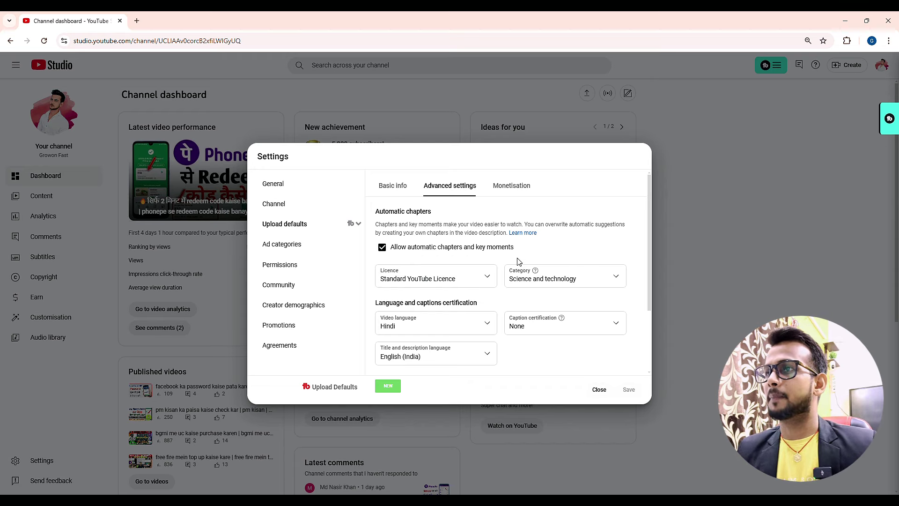
Set the default video category to None.
drag(510, 270, 632, 301)
click(596, 291)
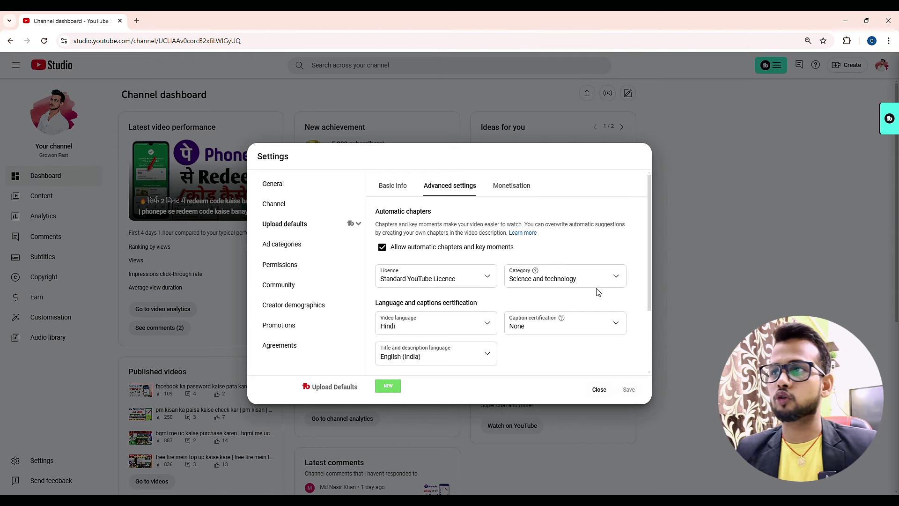
click(562, 280)
click(533, 278)
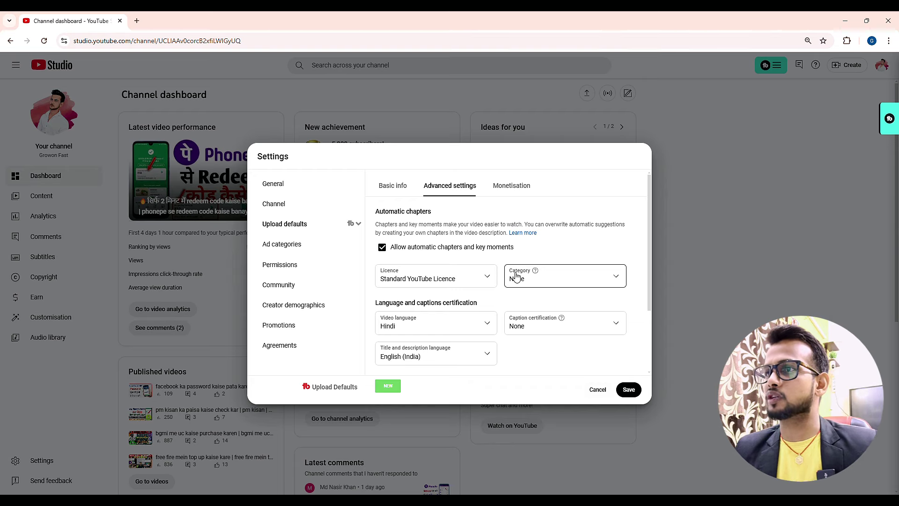
drag(510, 280, 521, 287)
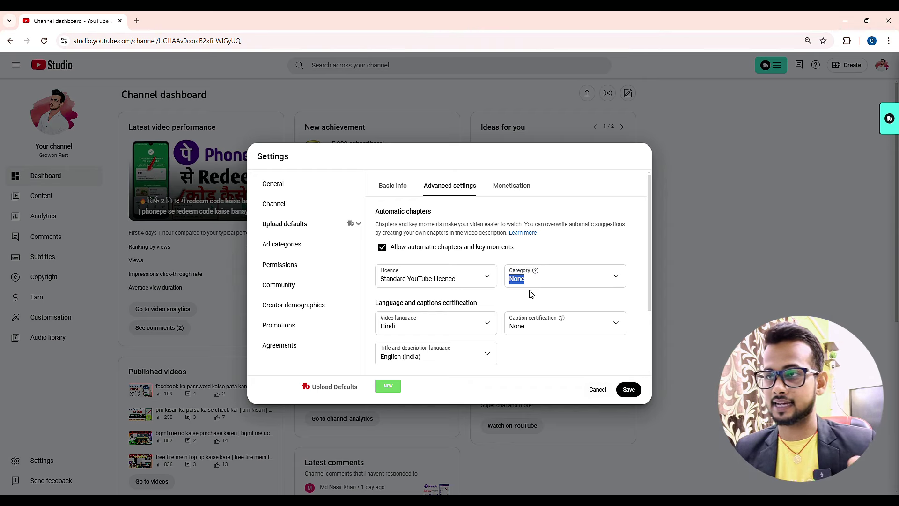
Try Gaming, Education, Entertainment, and People and blogs in turn as the default video category.
click(525, 282)
click(525, 280)
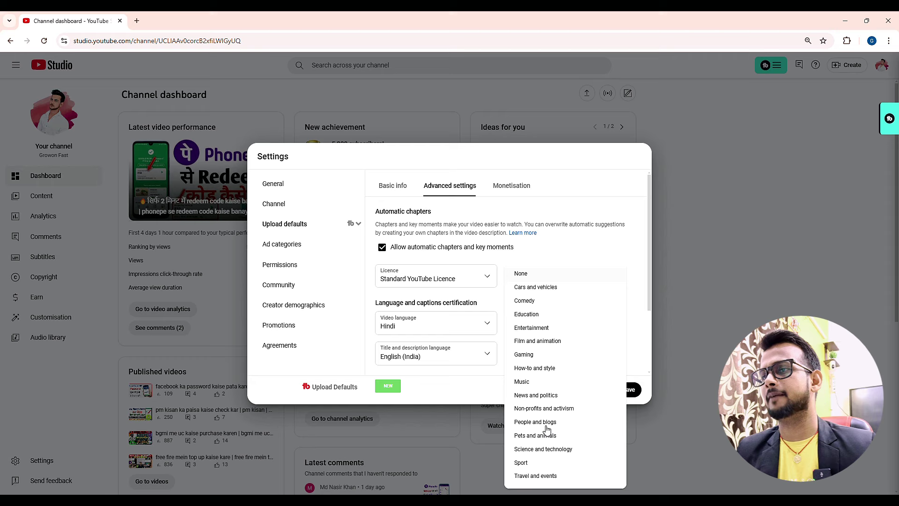
click(522, 355)
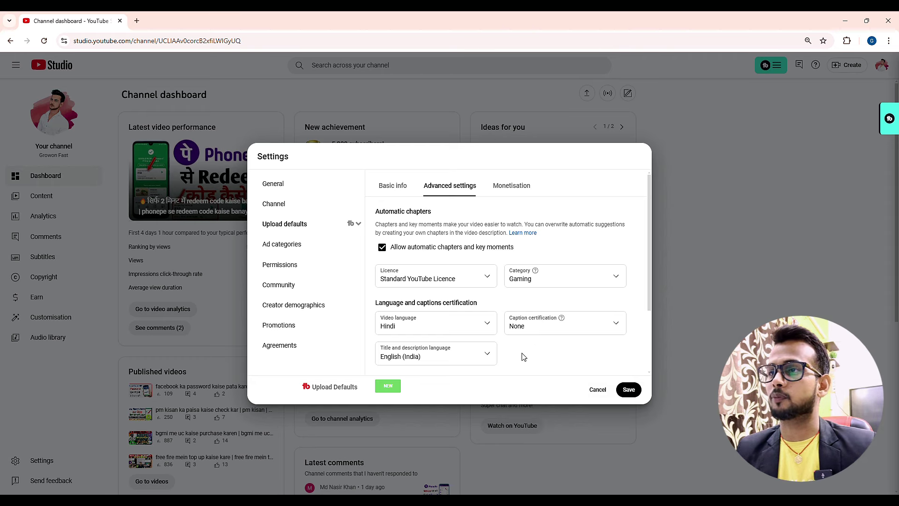
click(539, 284)
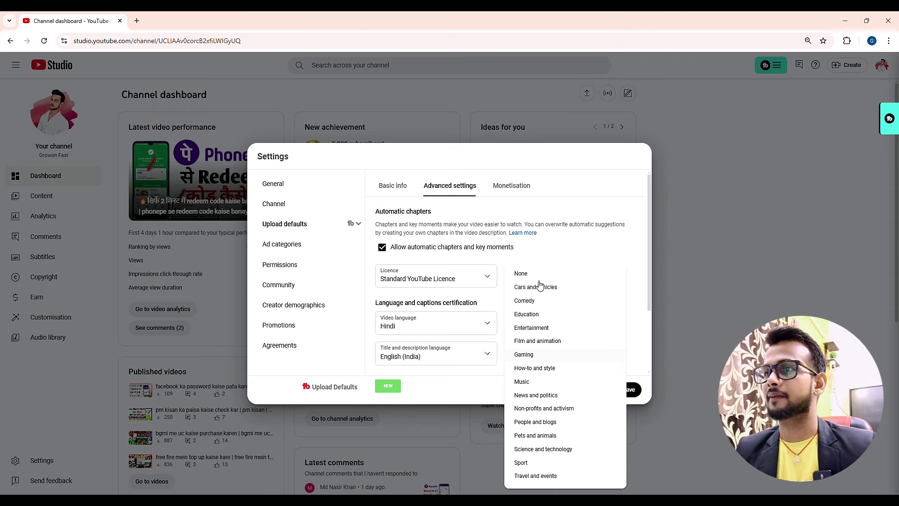
click(527, 313)
click(538, 280)
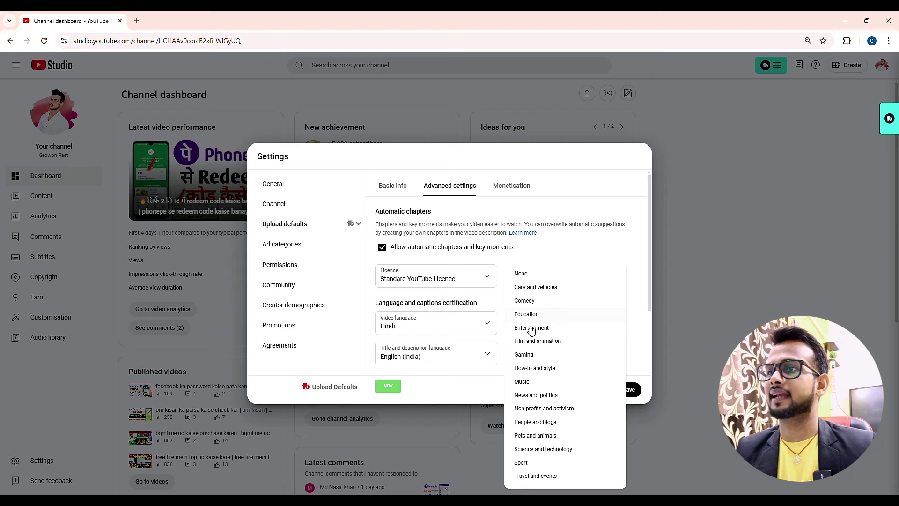
click(530, 328)
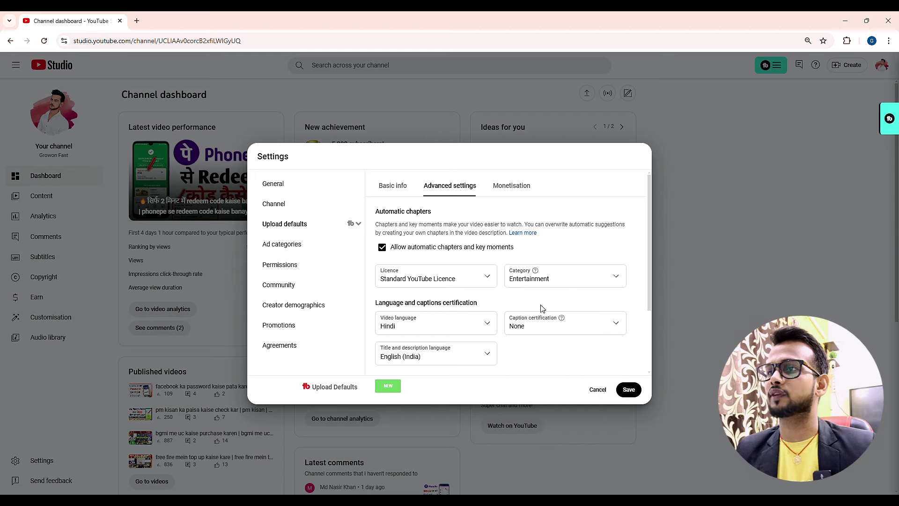
click(553, 281)
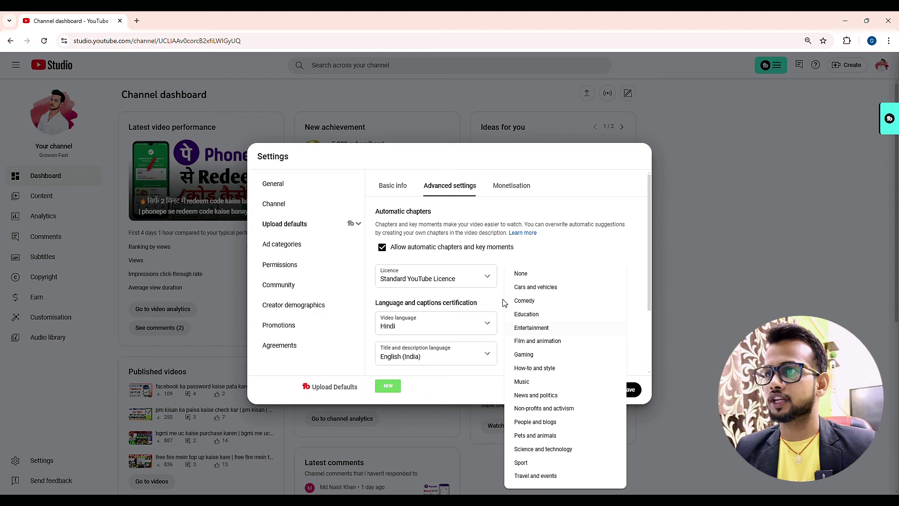
click(536, 423)
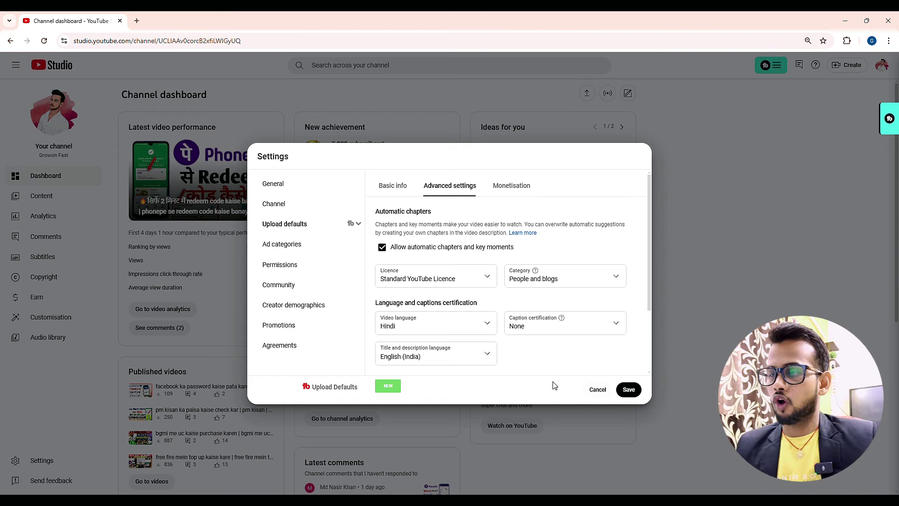
Return the default video category to None and look through the category options once more.
click(559, 280)
click(535, 277)
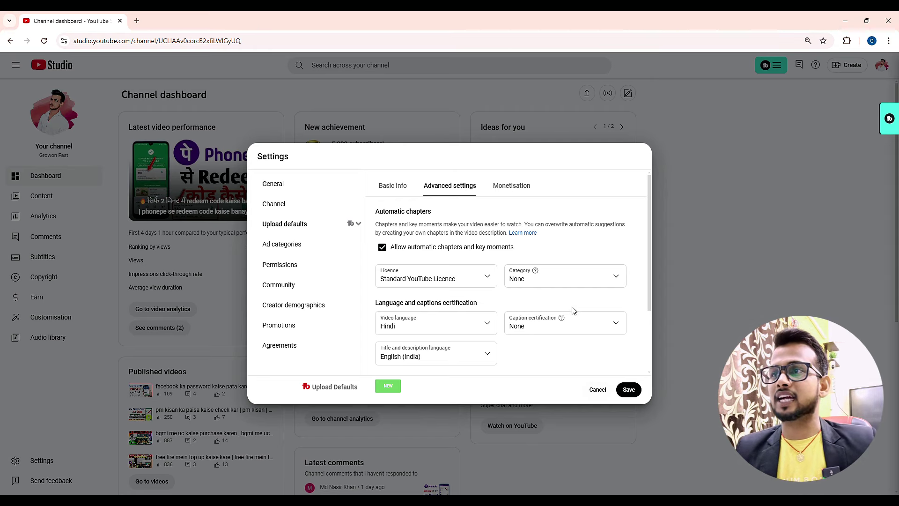
click(566, 287)
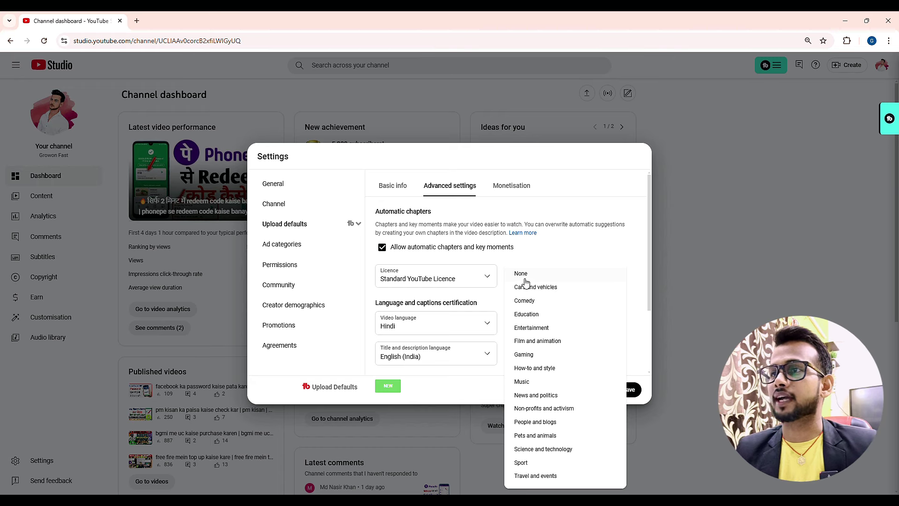
click(482, 299)
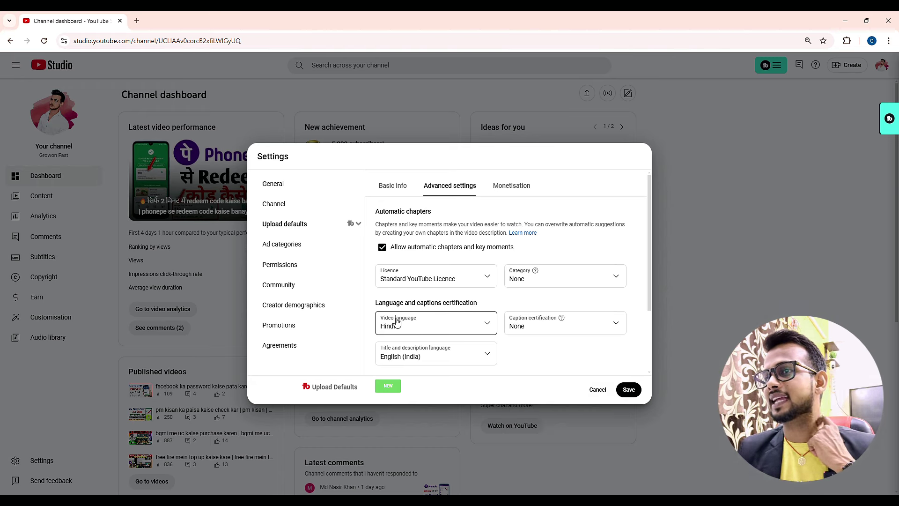
Choose Hindi as the default video language.
drag(384, 319, 415, 322)
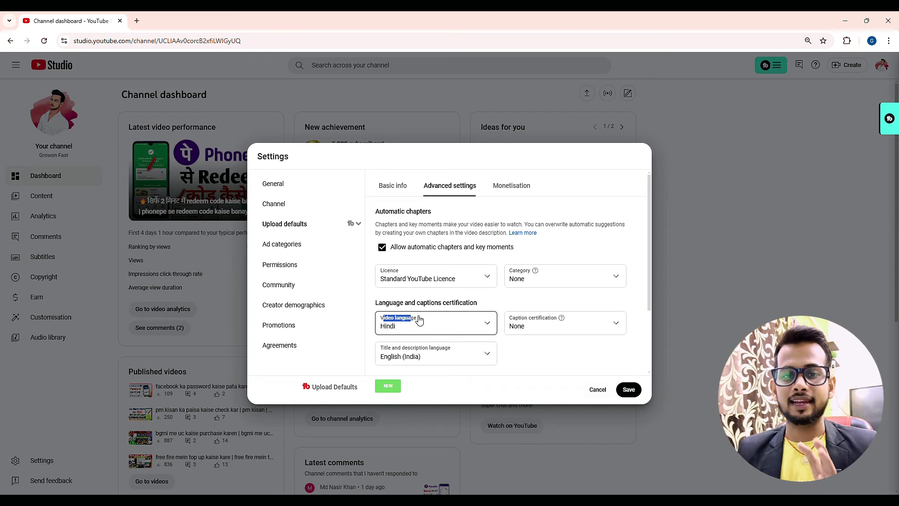
click(424, 327)
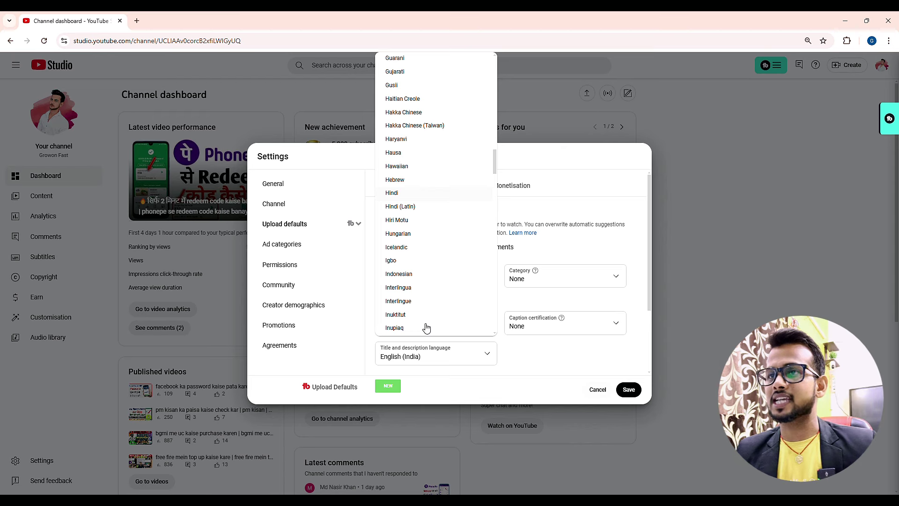
click(403, 193)
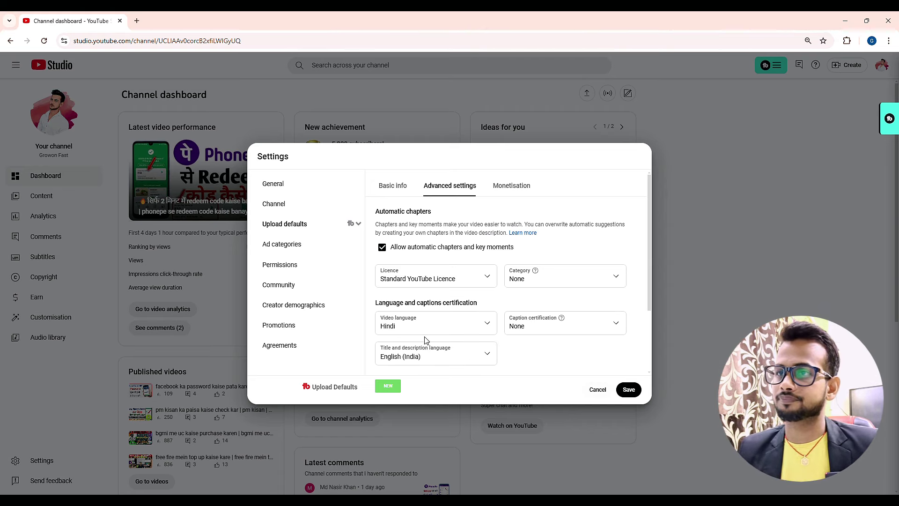
Examine the default title and description language and browse its available options, including the English variants.
scroll(408, 330, down, 1)
drag(380, 311, 419, 312)
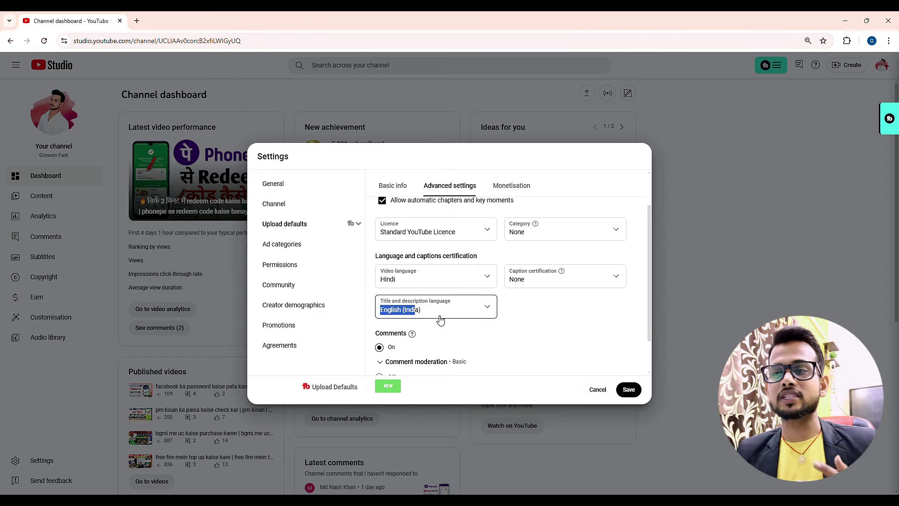
click(471, 342)
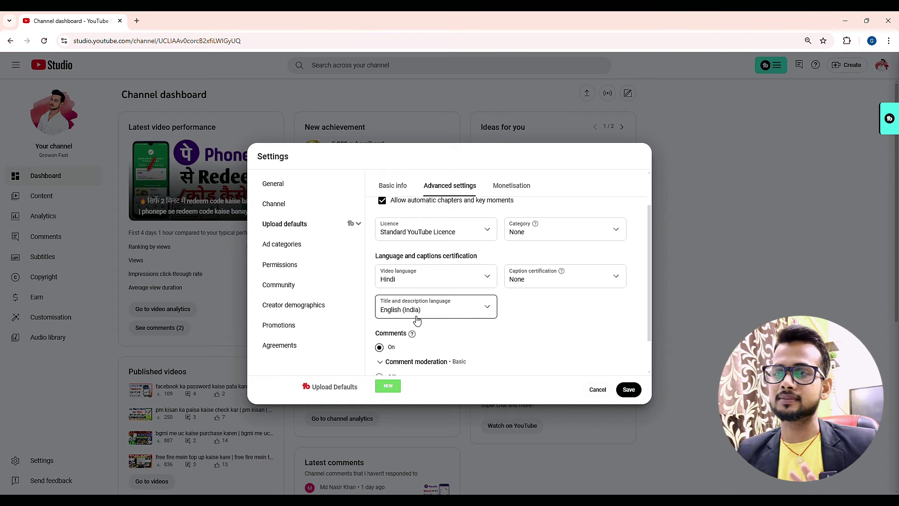
click(443, 310)
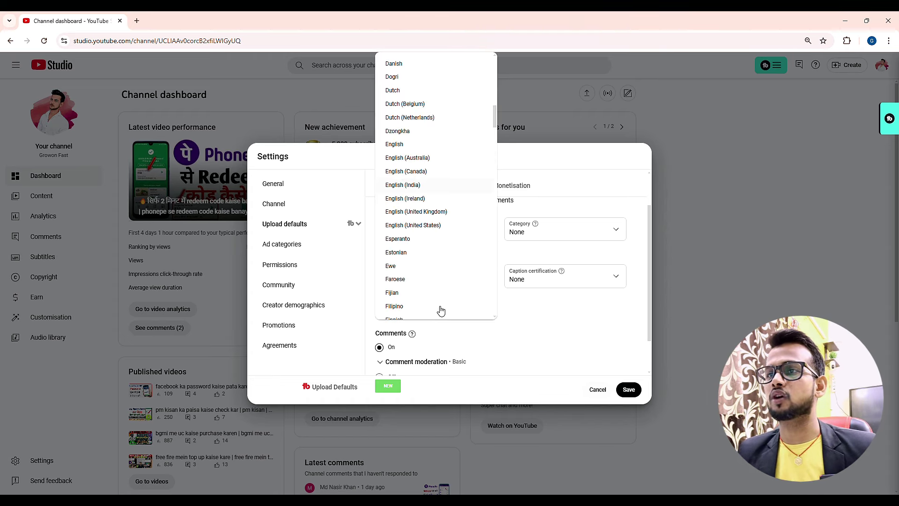
scroll(406, 234, down, 3)
scroll(407, 234, up, 6)
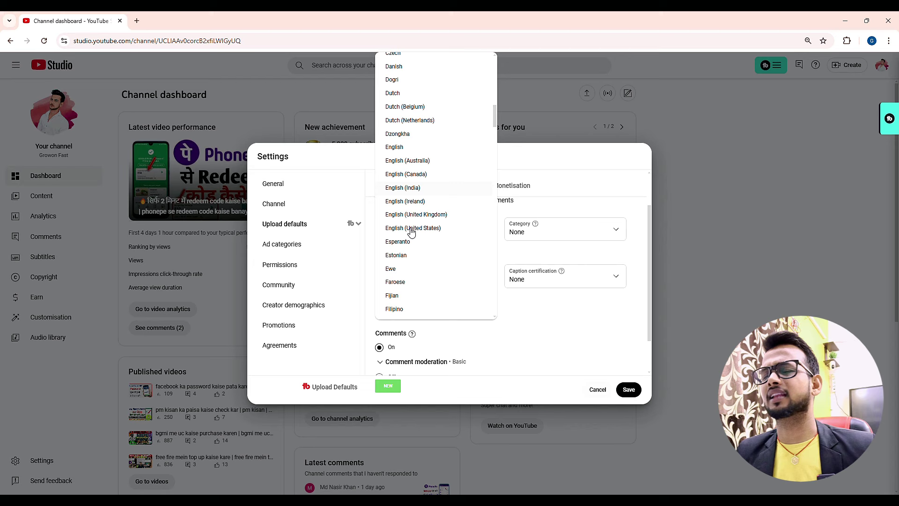
scroll(414, 225, up, 4)
click(522, 297)
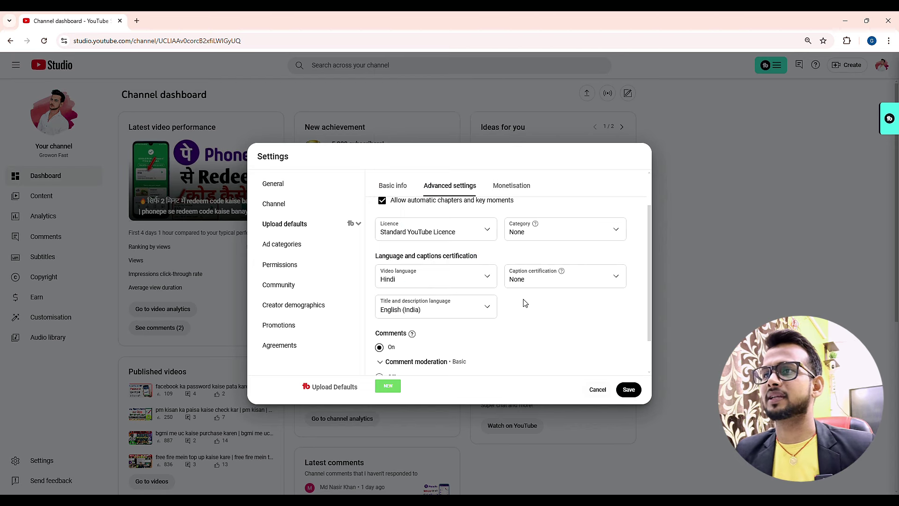
Look over the remaining default comment, like-count and automatic chapter options, and close the channel settings, discarding the changes.
scroll(441, 285, down, 1)
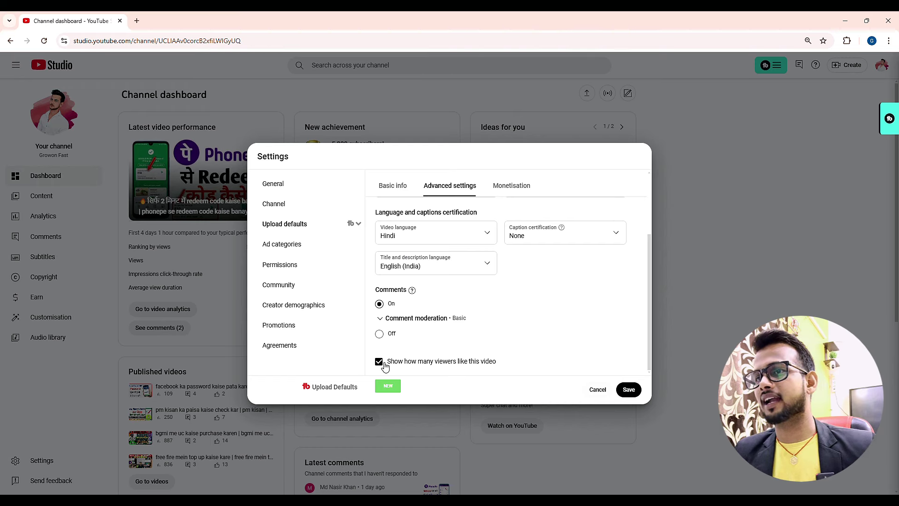
scroll(487, 307, up, 3)
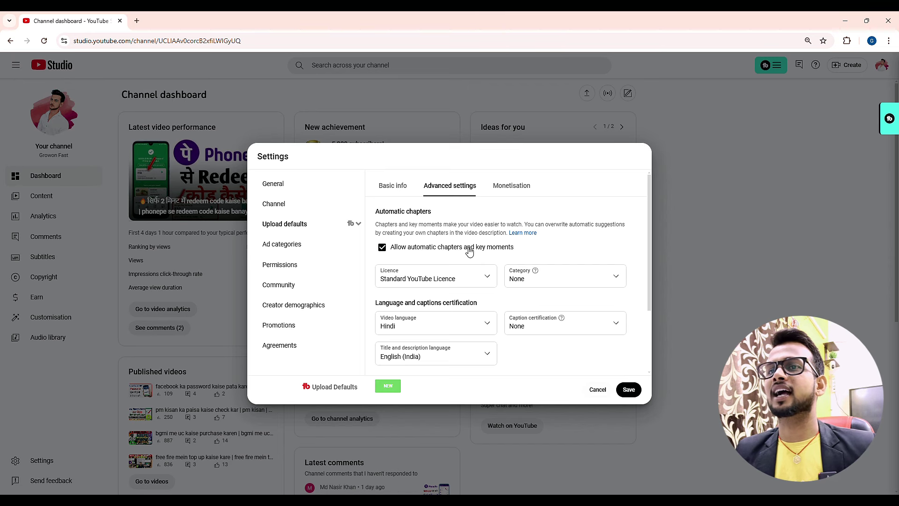
click(597, 389)
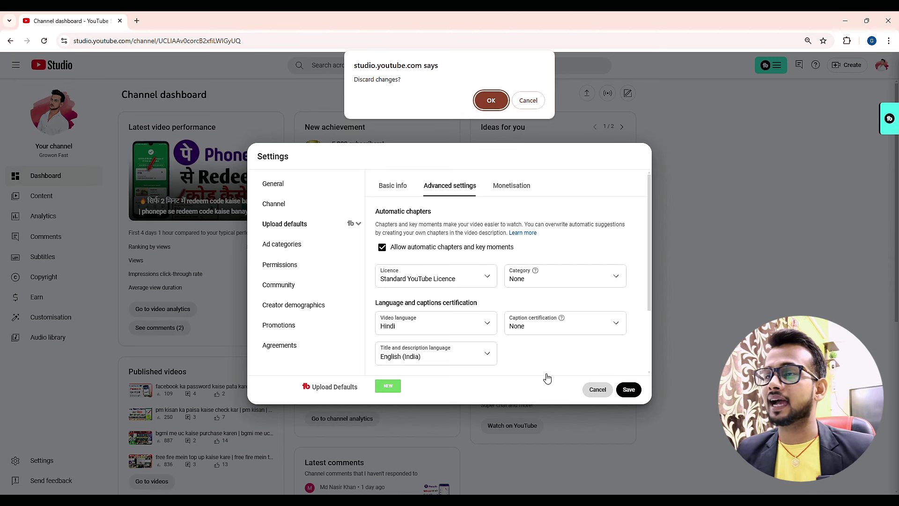
click(489, 102)
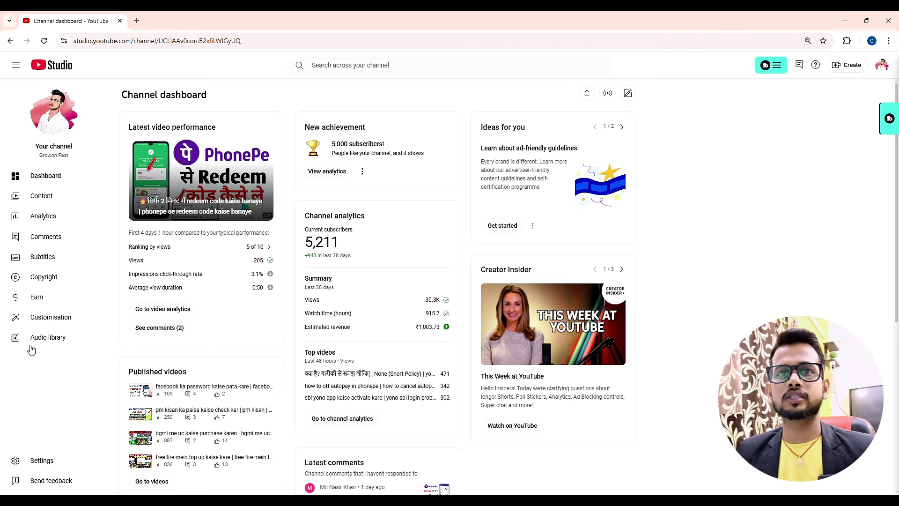
Open channel customisation and review the profile details, from banner and picture to handle, description and links.
click(22, 319)
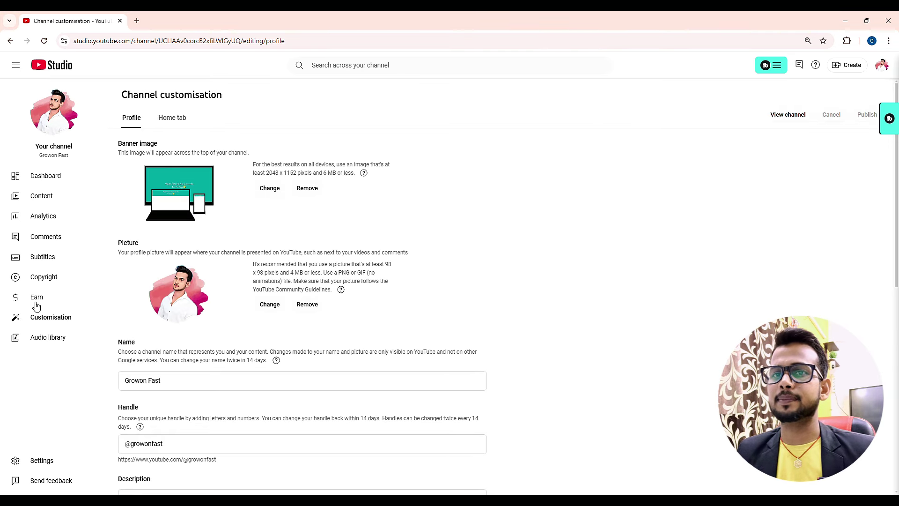
scroll(281, 230, down, 5)
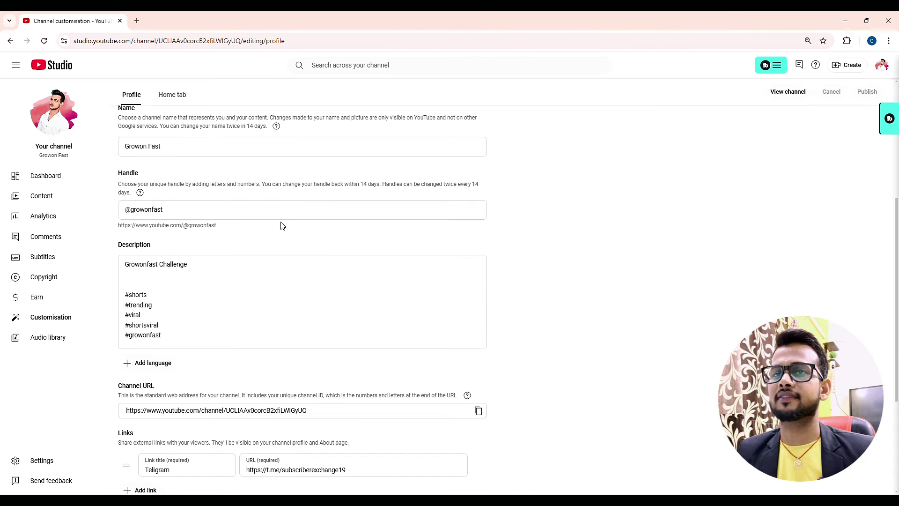
scroll(282, 226, up, 5)
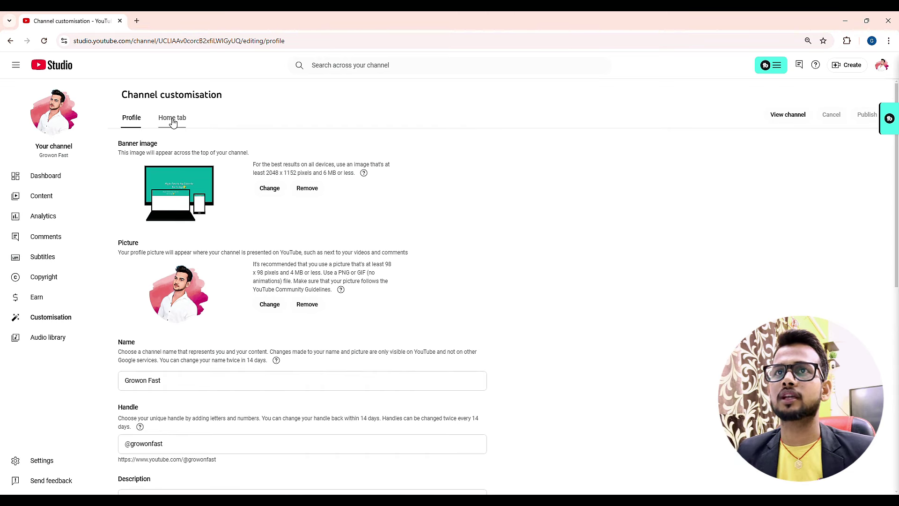
Open the Home tab customisation and switch the channel's Home tab off and back on.
click(178, 123)
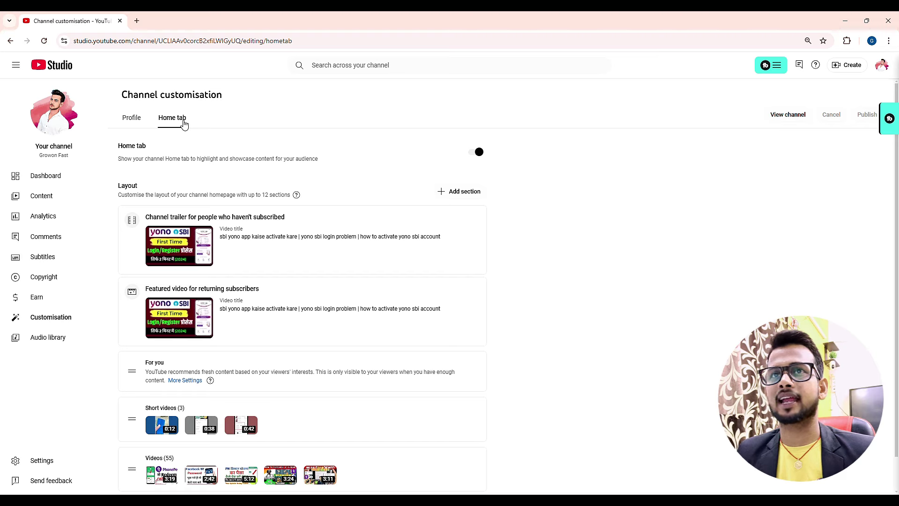
triple_click(125, 149)
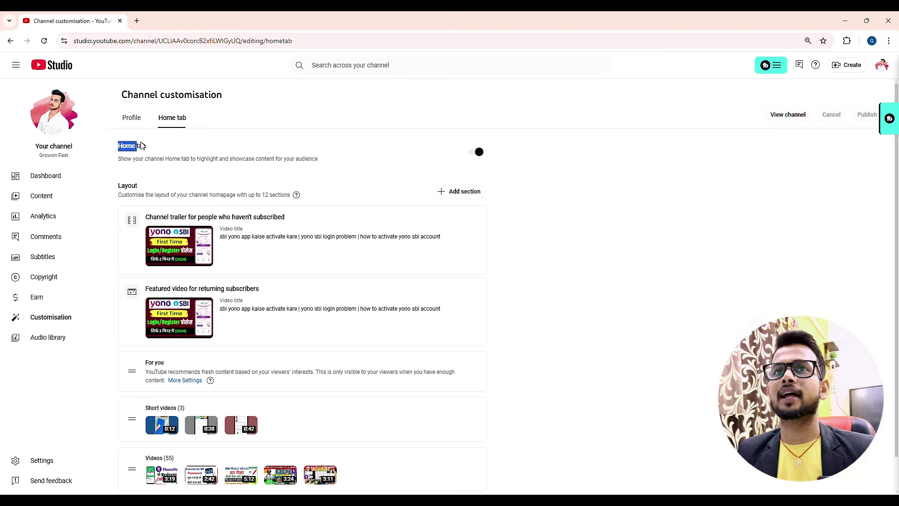
drag(123, 149, 118, 149)
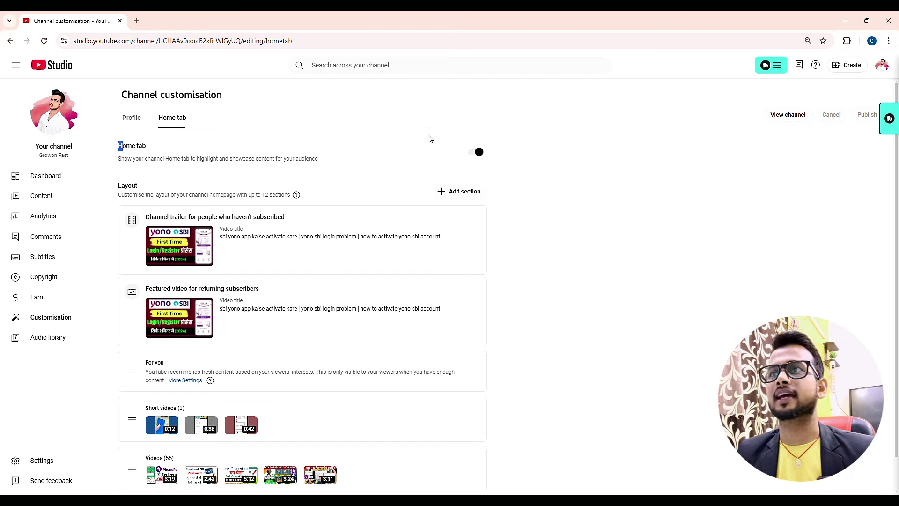
click(477, 152)
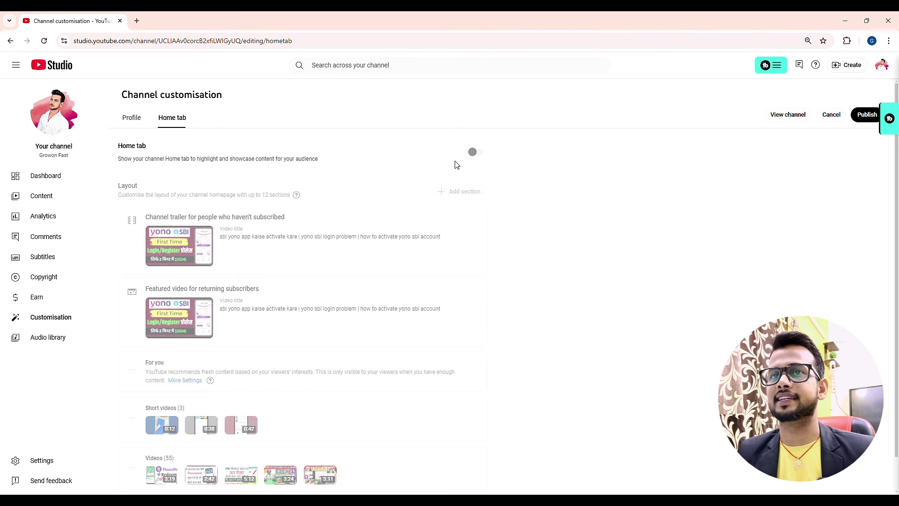
click(477, 155)
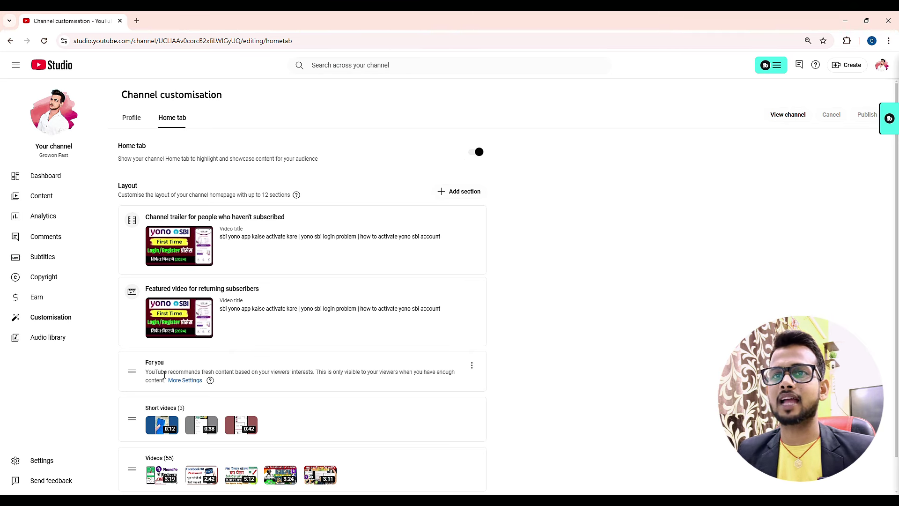
Open the additional settings of the For you section and choose All content (recommended) as its recency.
scroll(159, 363, down, 1)
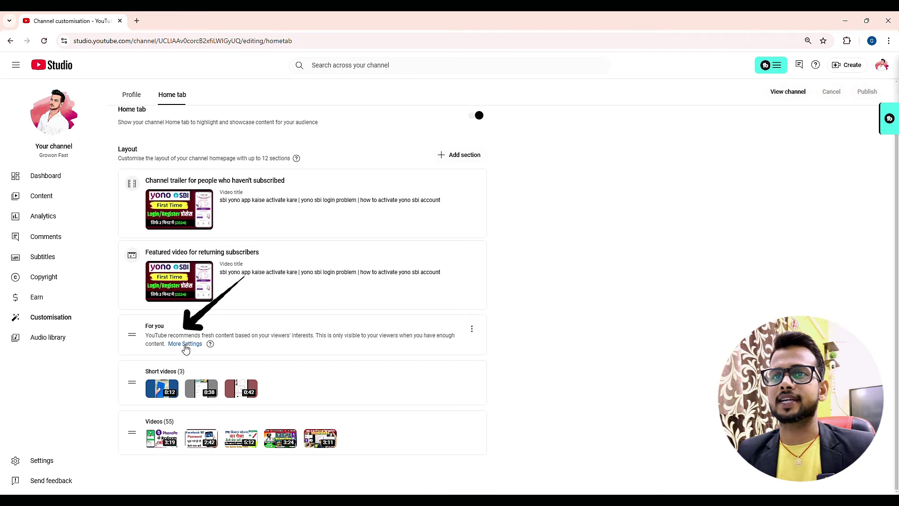
click(183, 345)
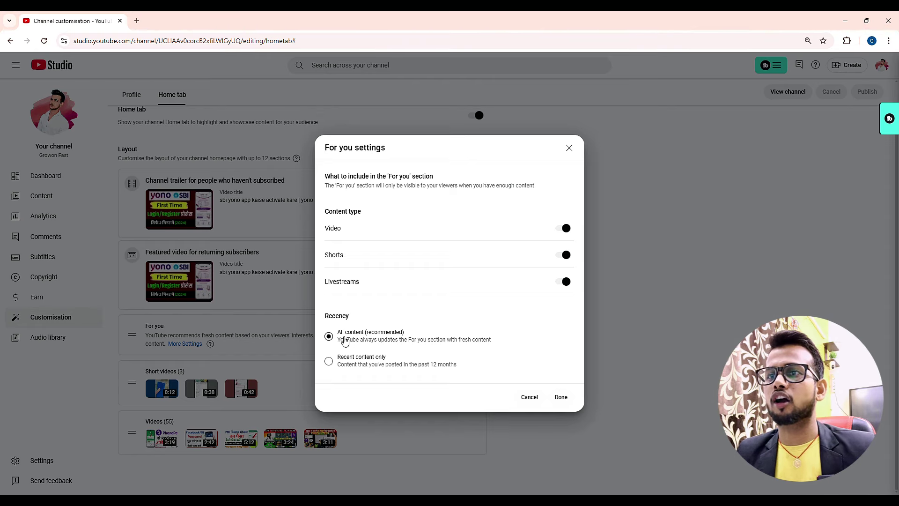
drag(405, 333, 332, 336)
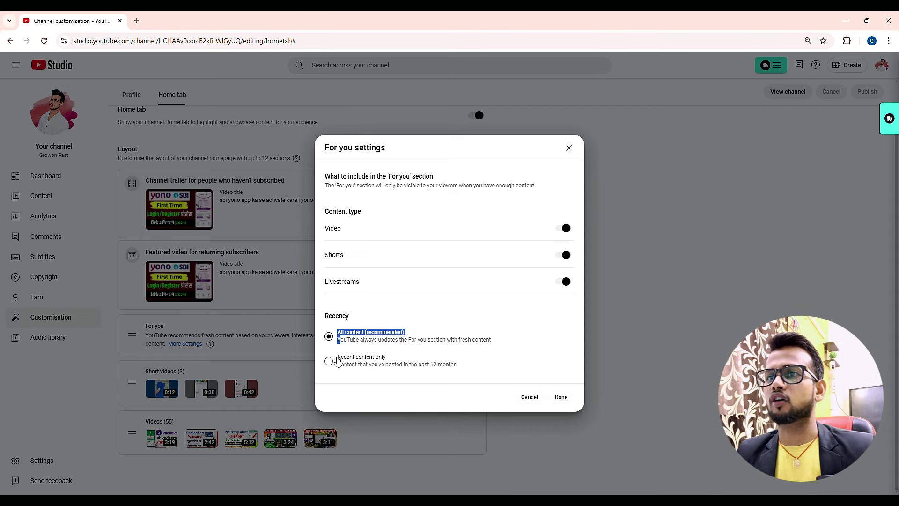
drag(339, 359, 392, 366)
click(330, 336)
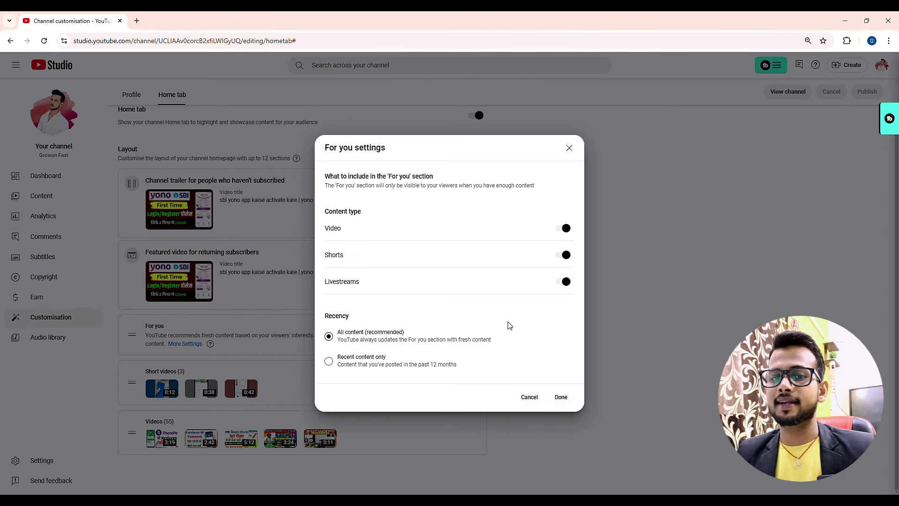
Switch the Livestreams, Shorts and Video content types of the For you section off and on again.
click(566, 281)
click(562, 254)
click(568, 230)
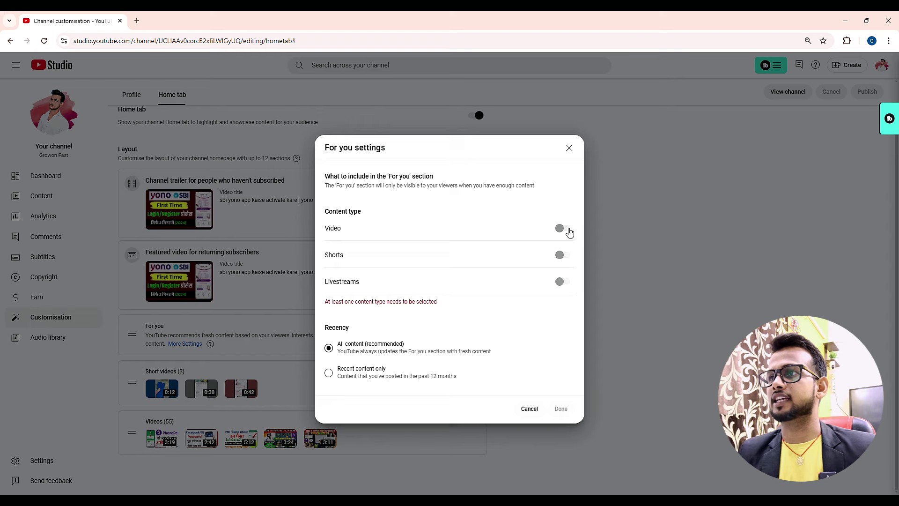
click(568, 229)
click(563, 256)
click(563, 281)
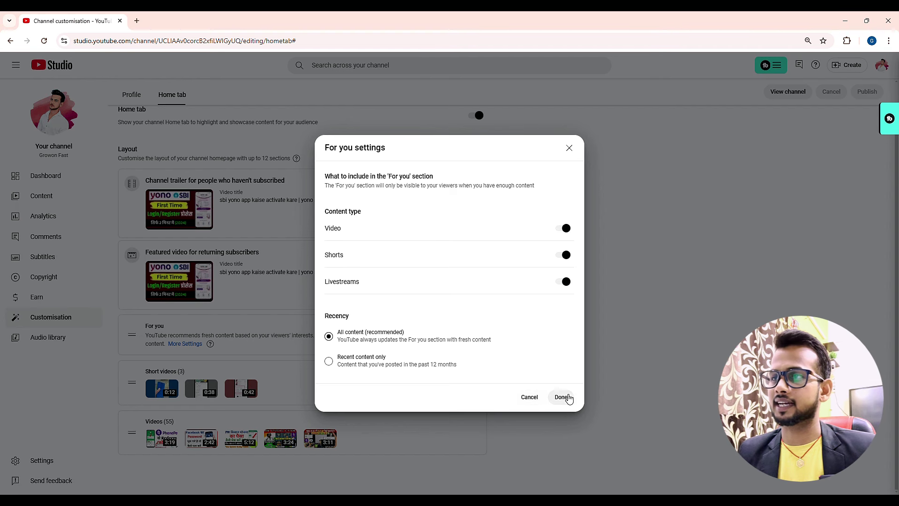
Apply the For you settings and return to the beginning of the Home tab layout.
click(567, 397)
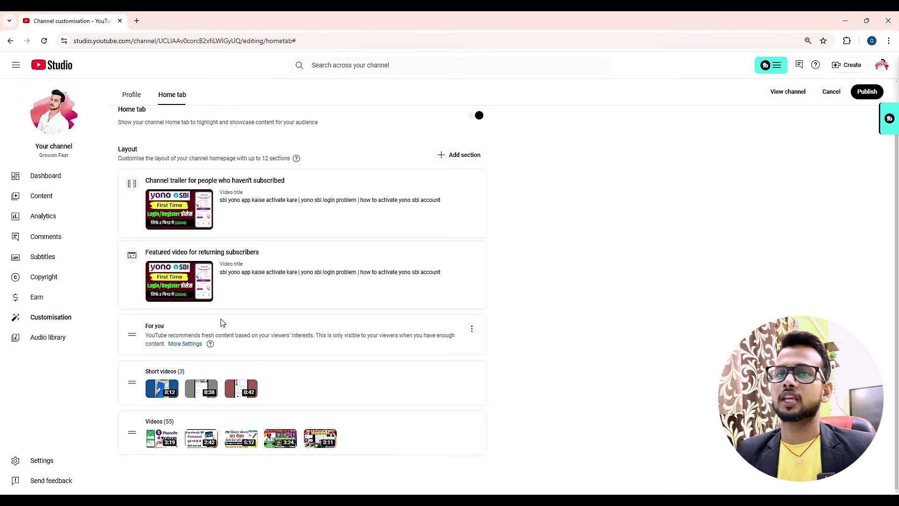
scroll(187, 389, up, 1)
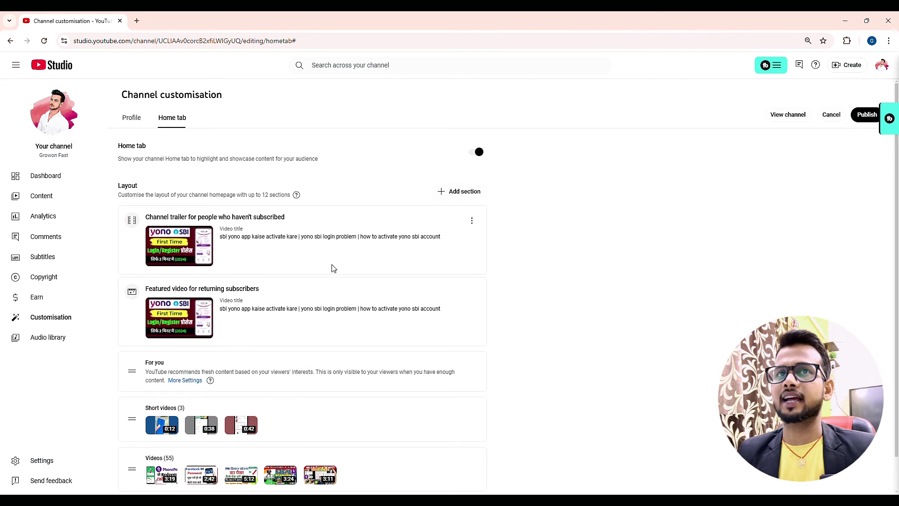